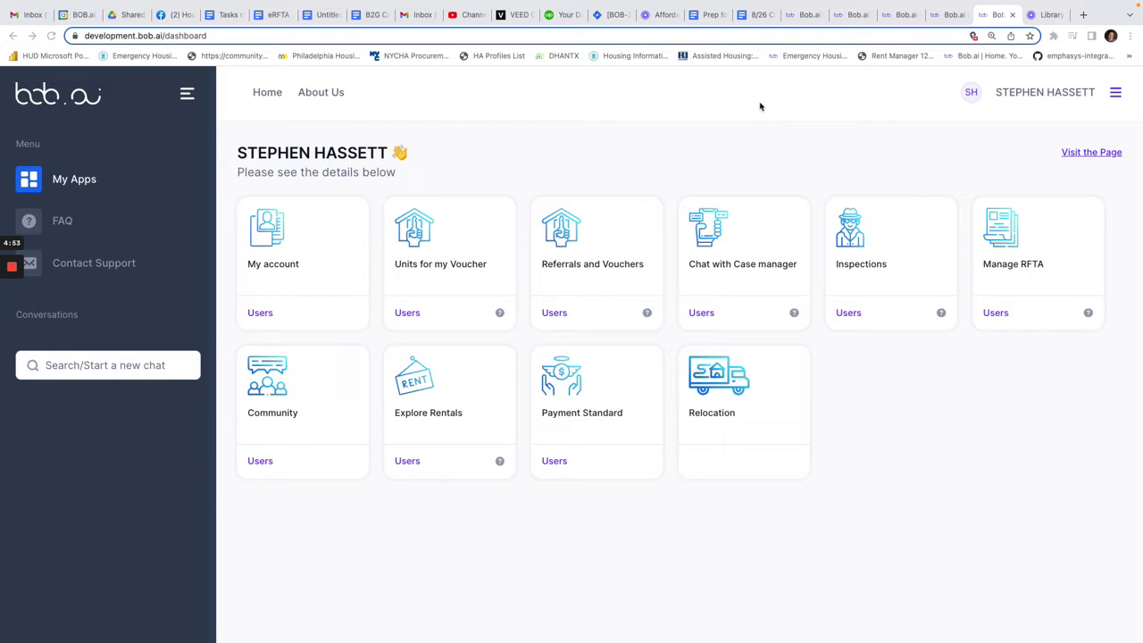
- Open bob.ai in a new browser tab to show its rental listings
left_click(1084, 15)
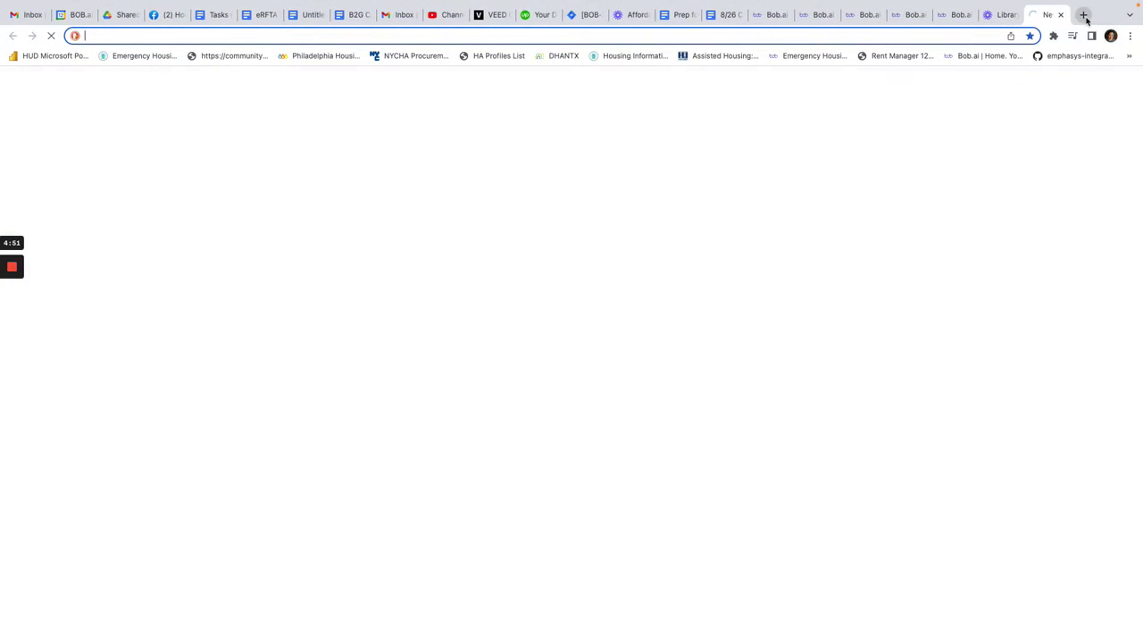
type("bob.ai")
key("Delete")
key("Return")
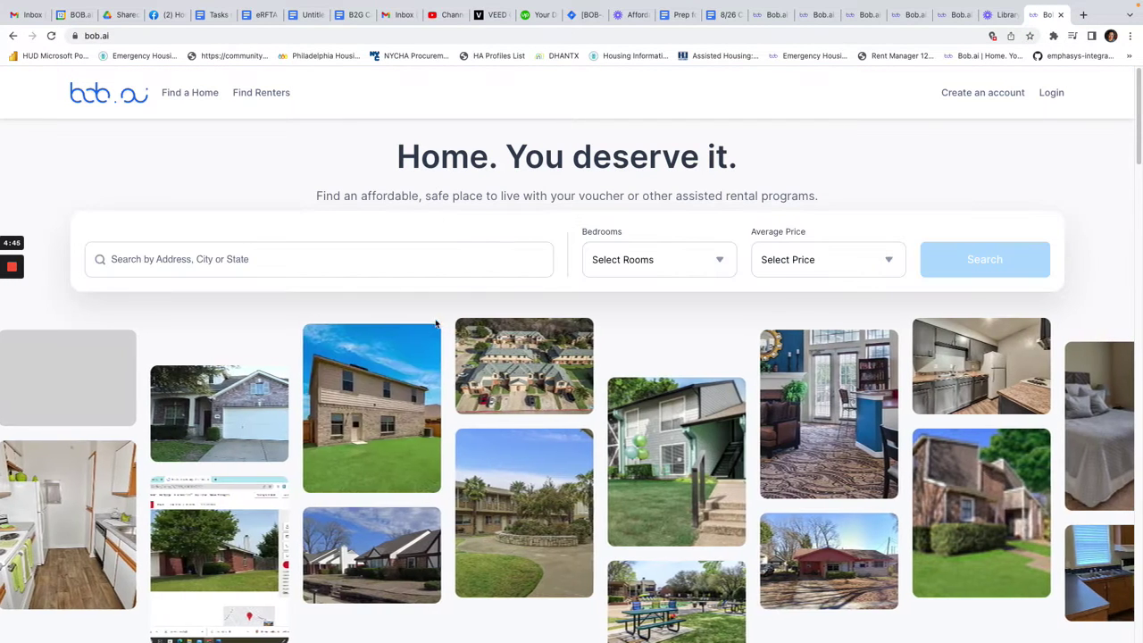
mouse_move(402, 393)
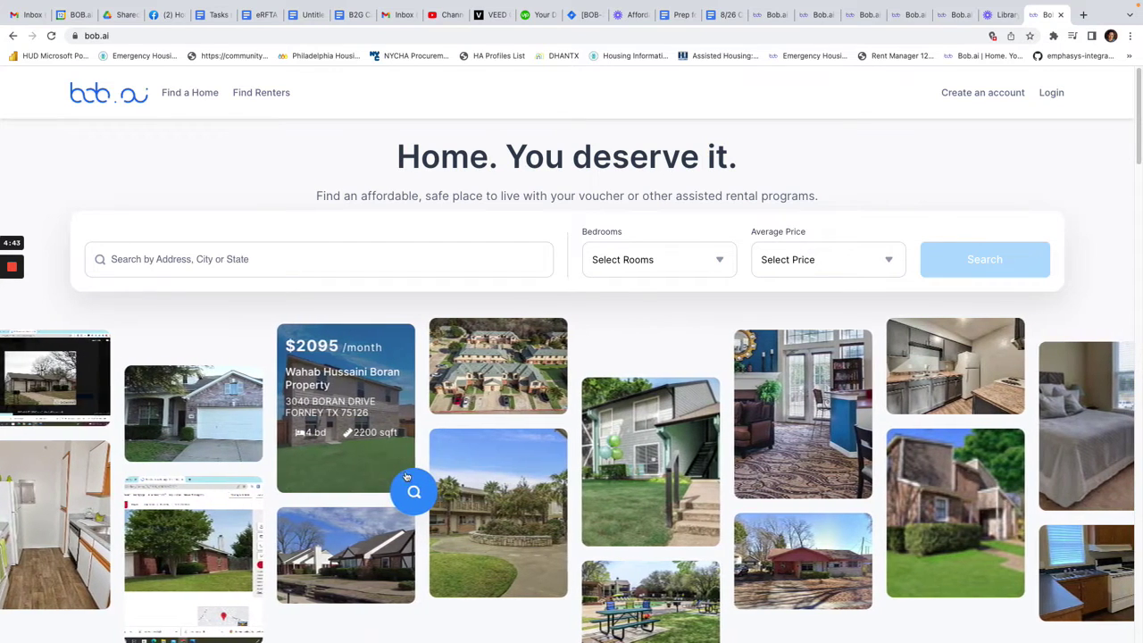
- View the $2095 4-bedroom listing, select its price and address, and return to the dashboard
left_click(413, 488)
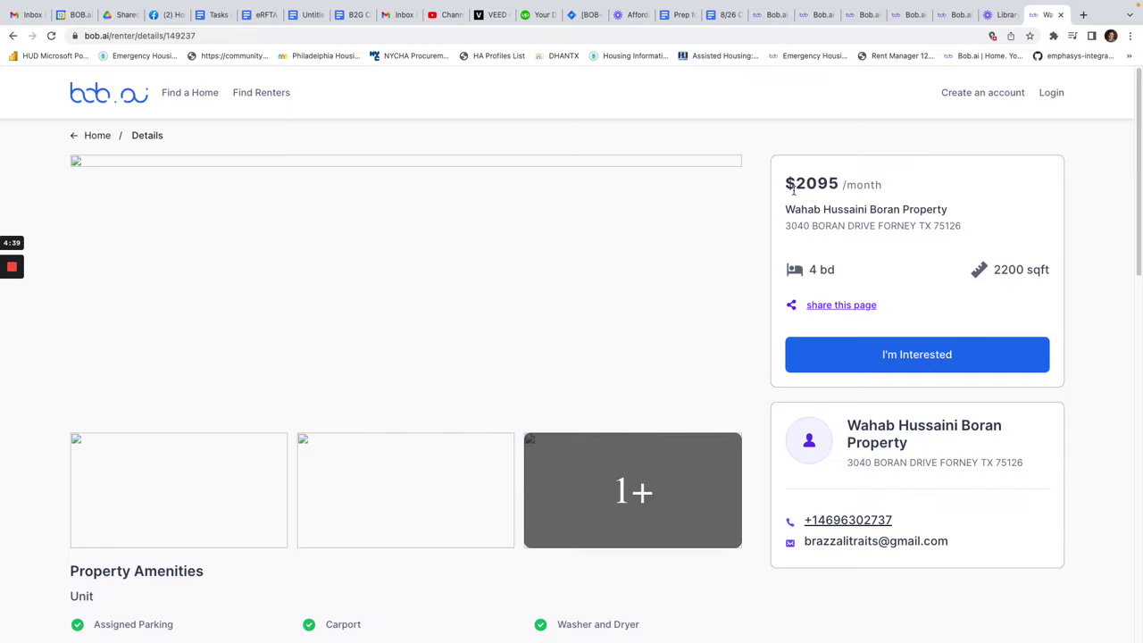
left_click_drag(843, 185, 781, 194)
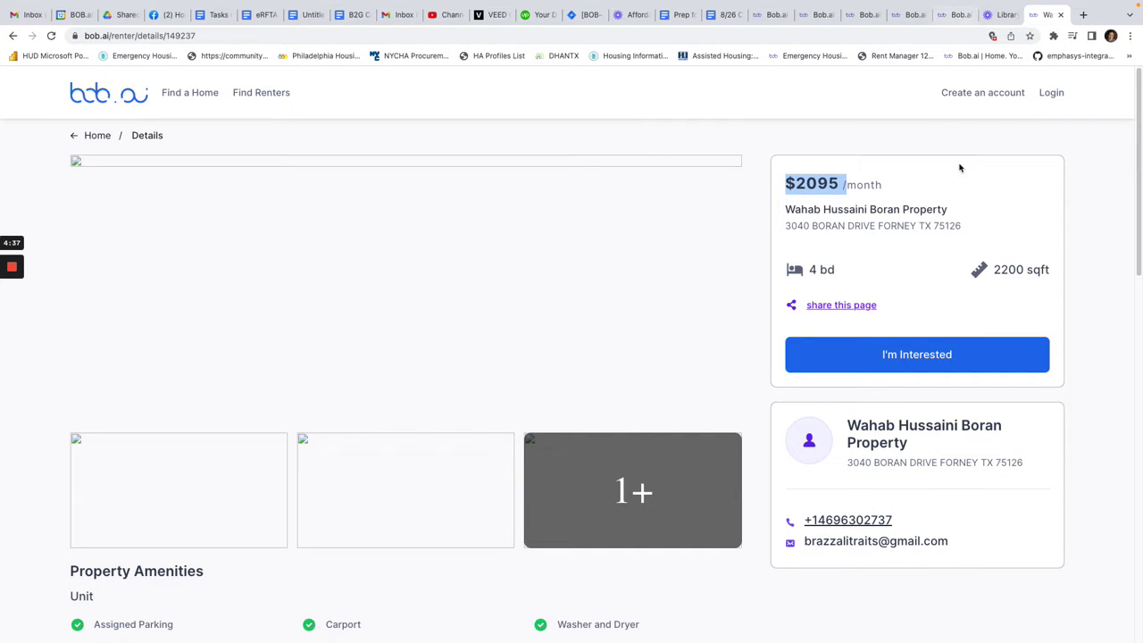
left_click_drag(966, 229, 786, 226)
key("super+c")
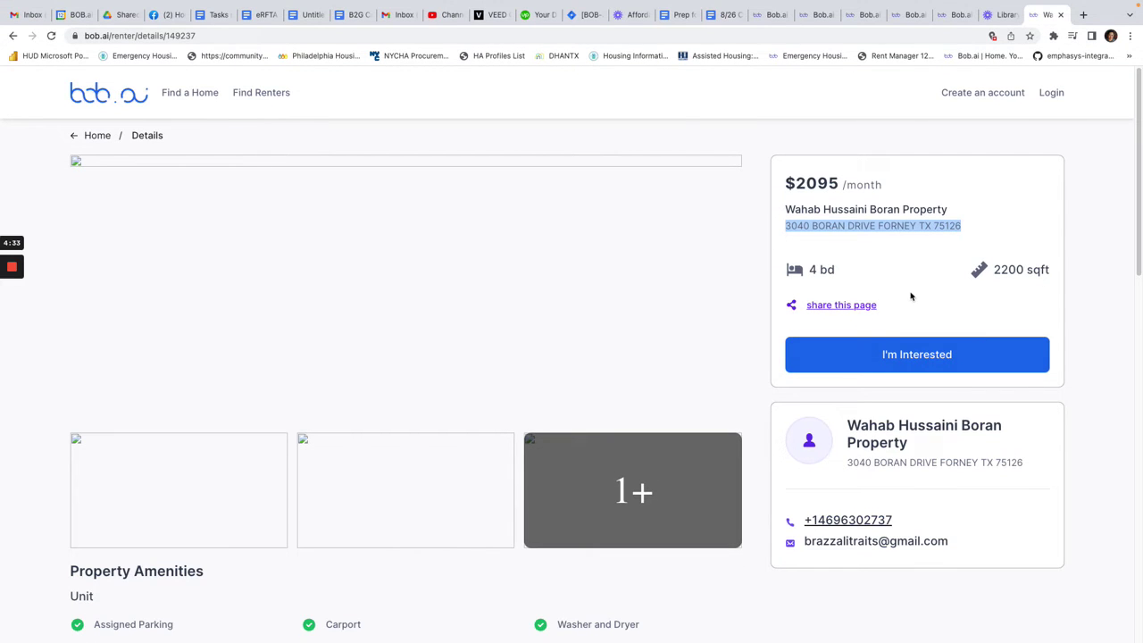
left_click(952, 15)
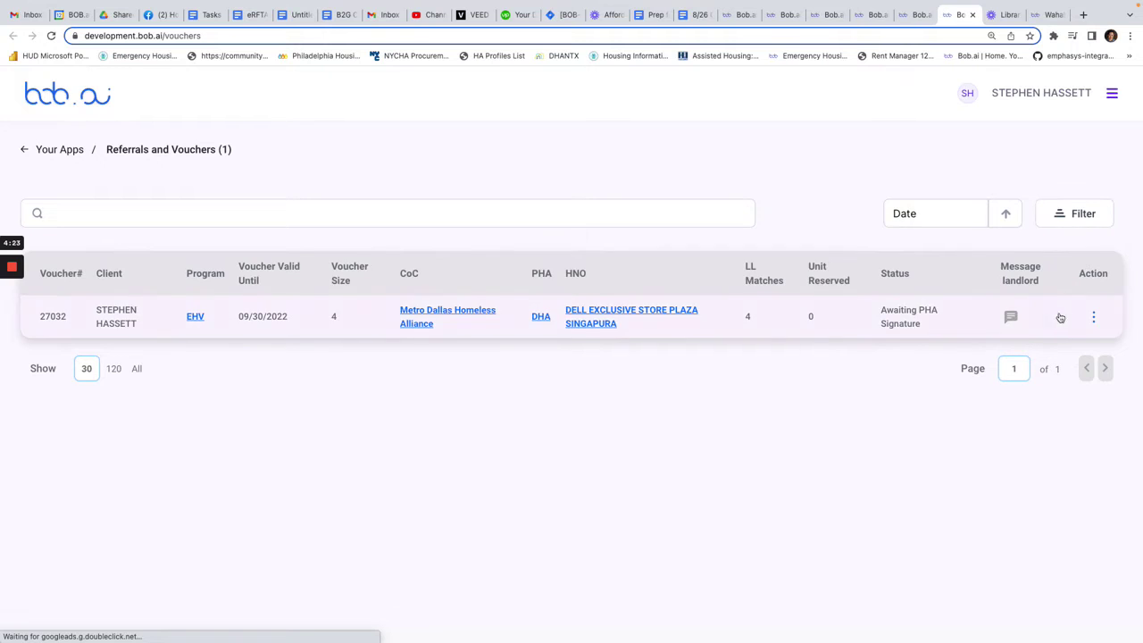
- Open the Renter Profile from the voucher row's Action menu
left_click(1093, 316)
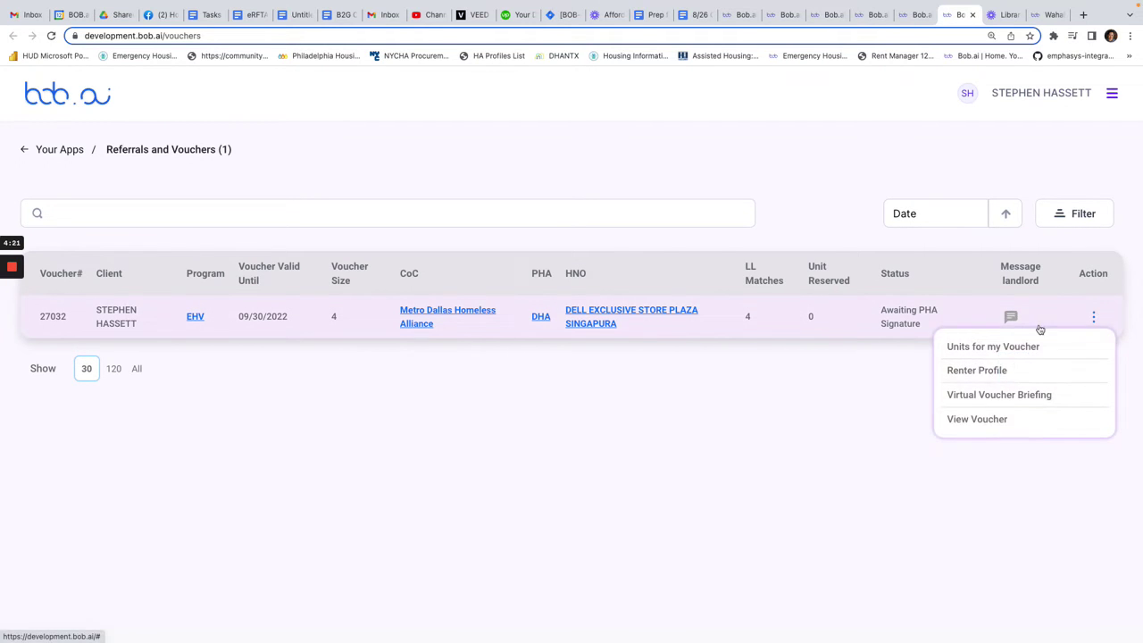
left_click(991, 375)
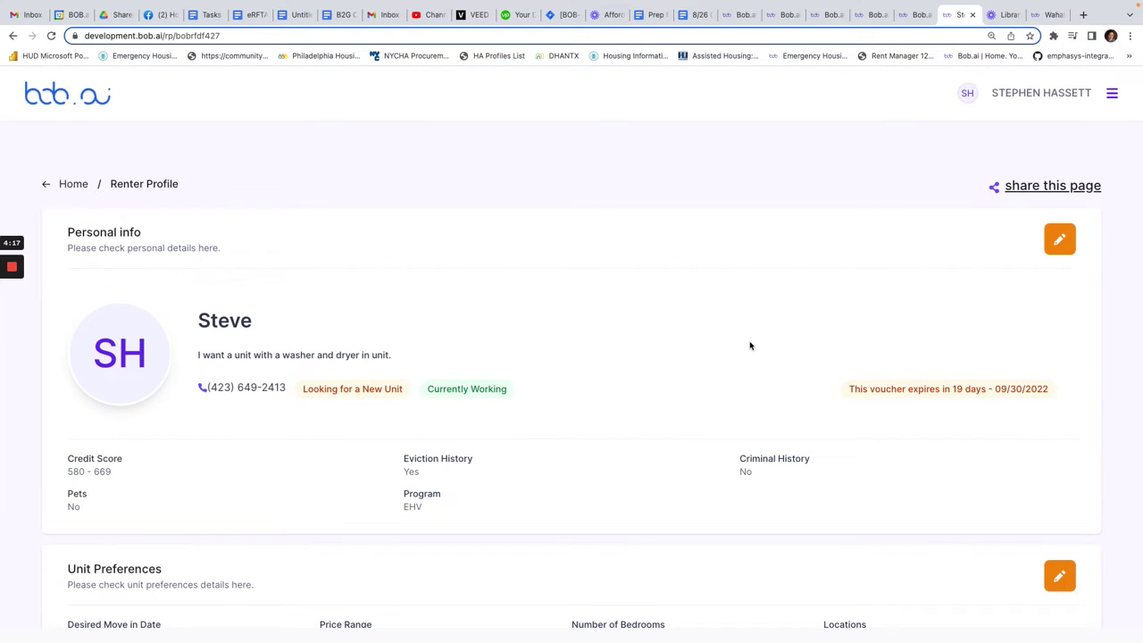
- Paste the listing's address into Unit Address and pick the matching suggestion
scroll(703, 362, "down", 10)
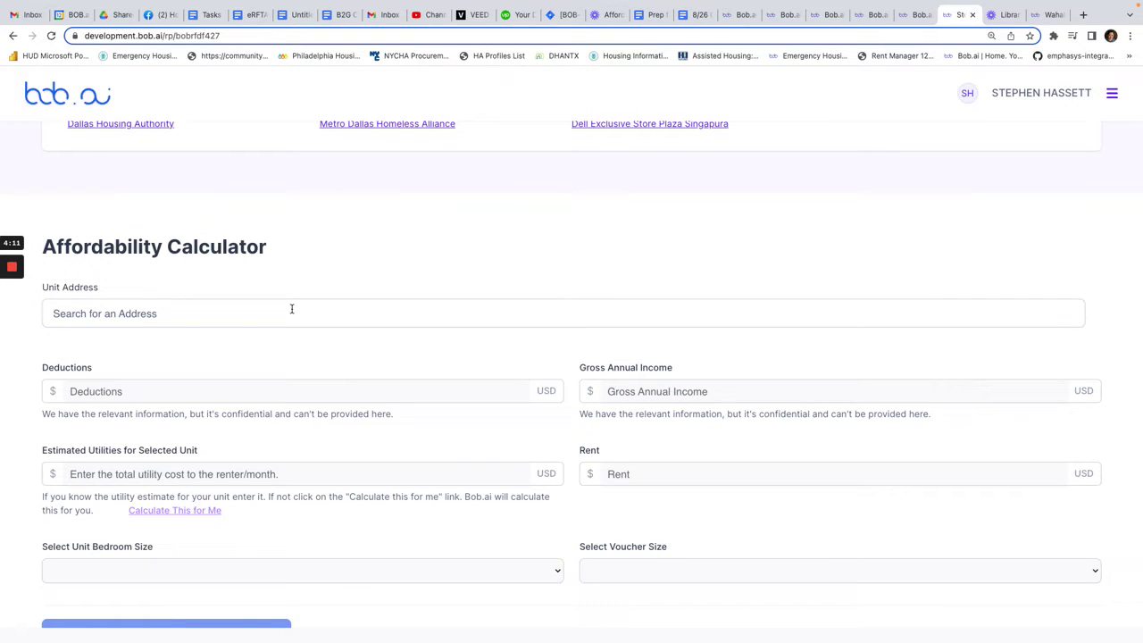
left_click(291, 309)
key("super+v")
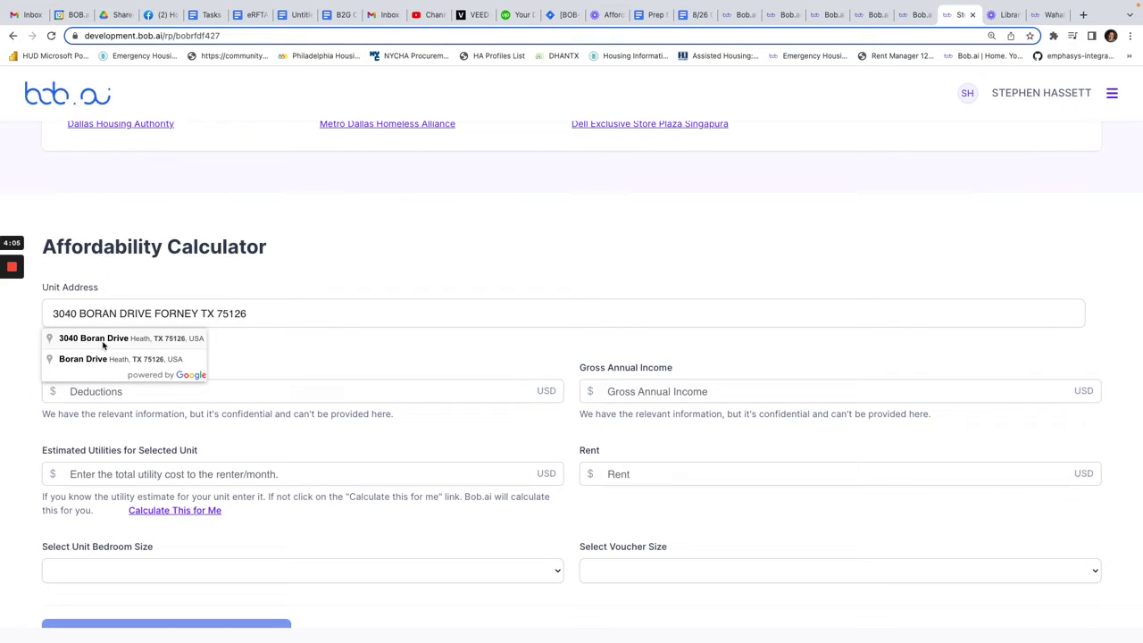
left_click(117, 341)
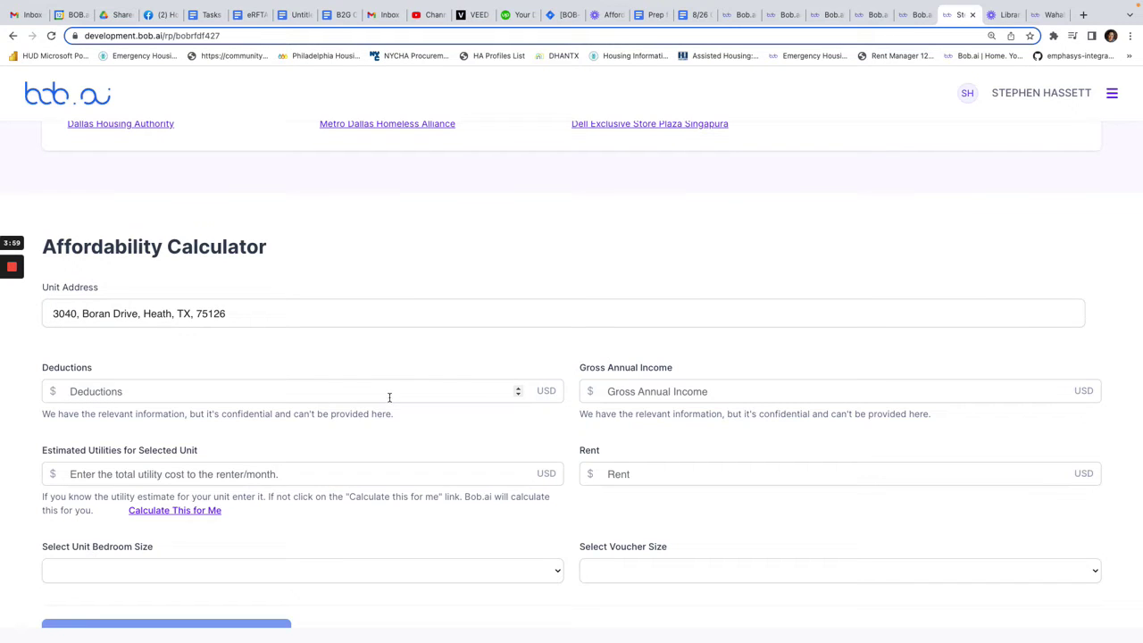
- Enter $480 deductions and $12000 gross annual income
scroll(389, 396, "down", 1)
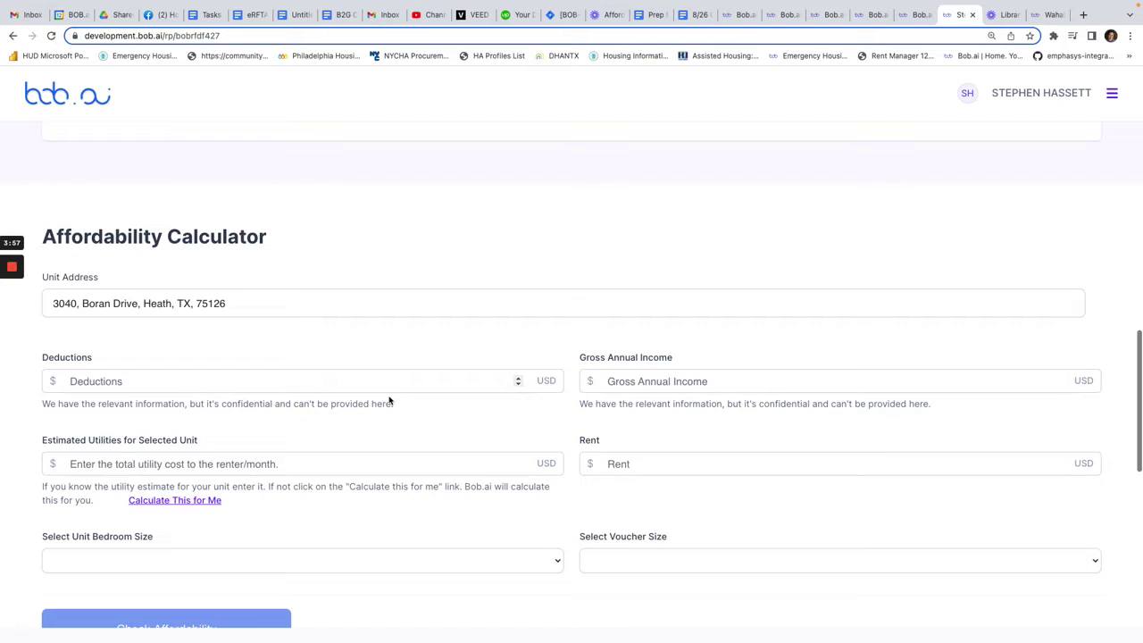
left_click(389, 397)
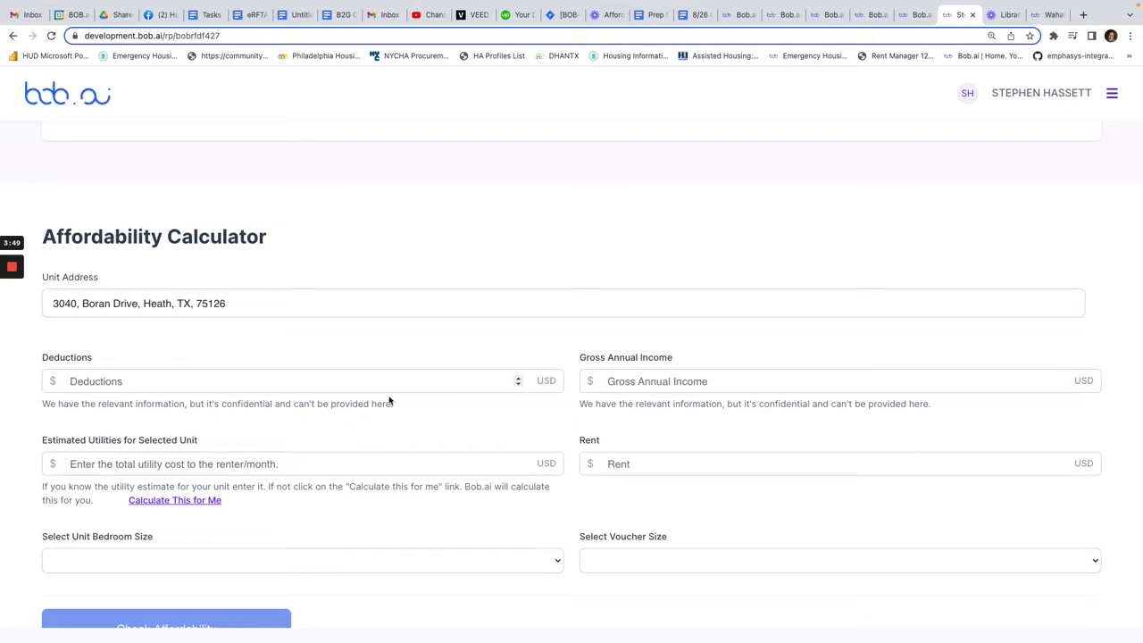
type("400")
left_click(642, 382)
type("1")
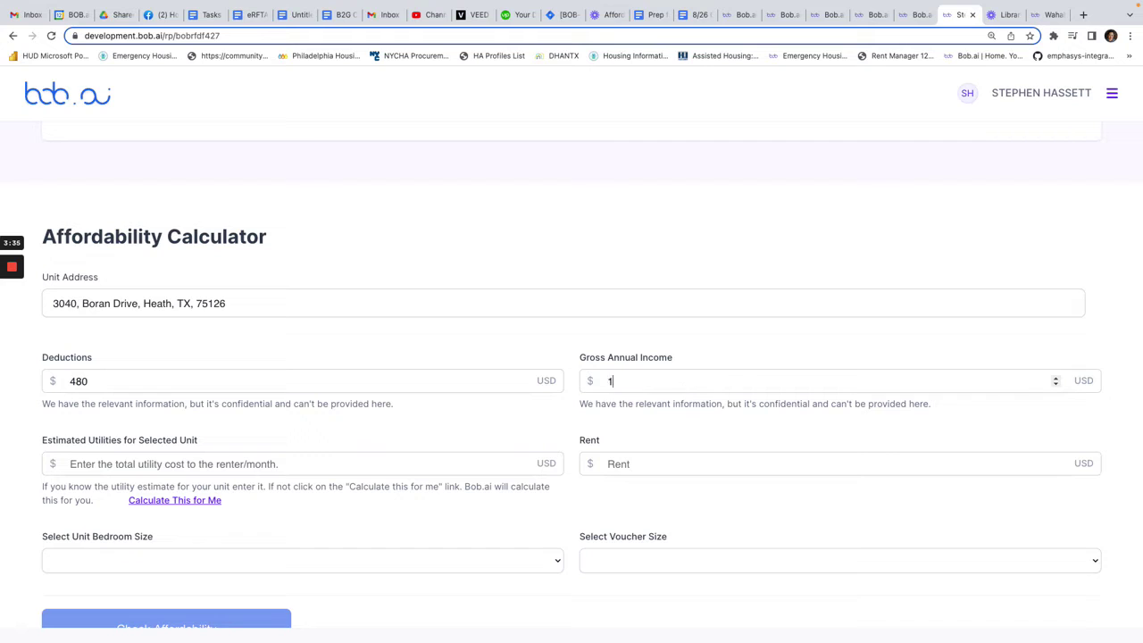
type("2000")
left_click_drag(208, 444, 42, 441)
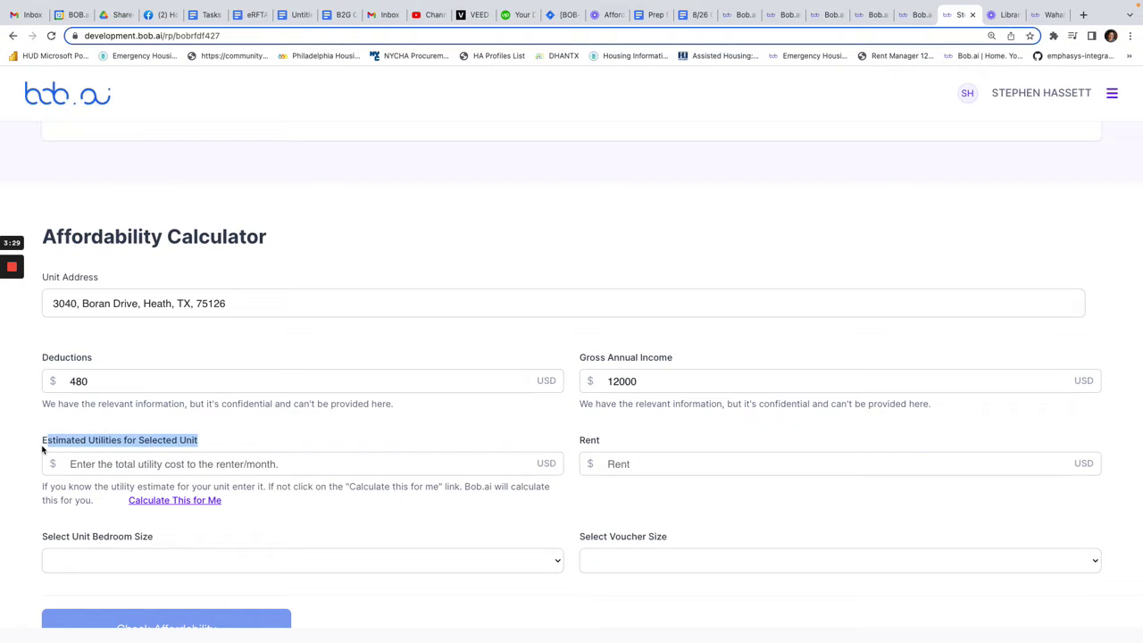
- Estimate utilities for 4 bedrooms with owner-provided refrigerator and range, yielding $346
left_click(197, 500)
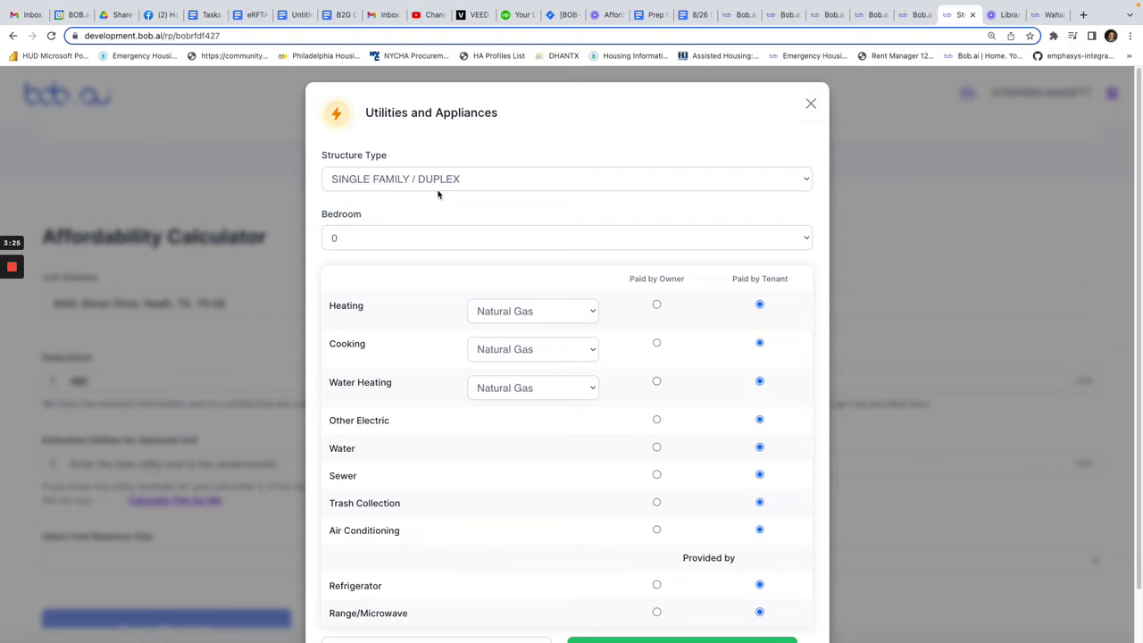
left_click(359, 245)
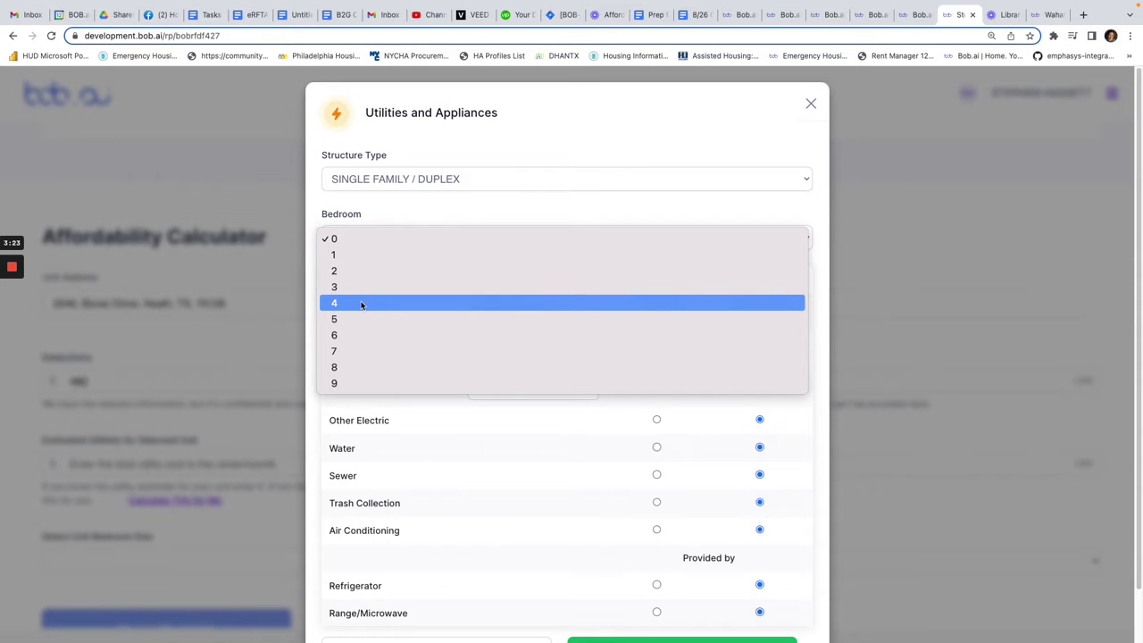
left_click(361, 305)
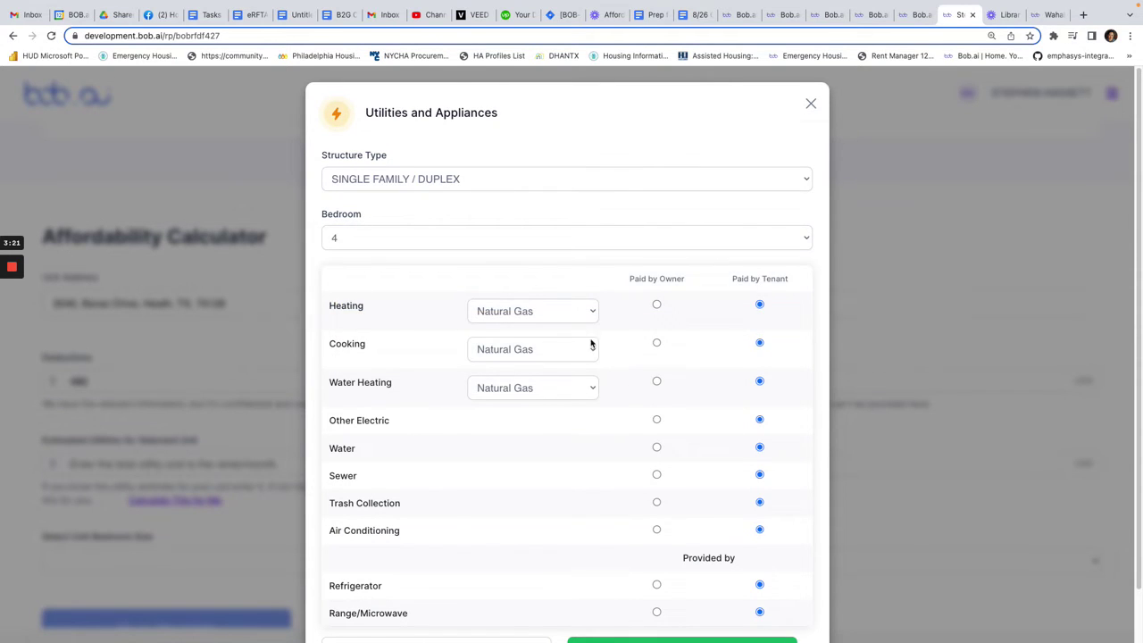
scroll(566, 500, "down", 2)
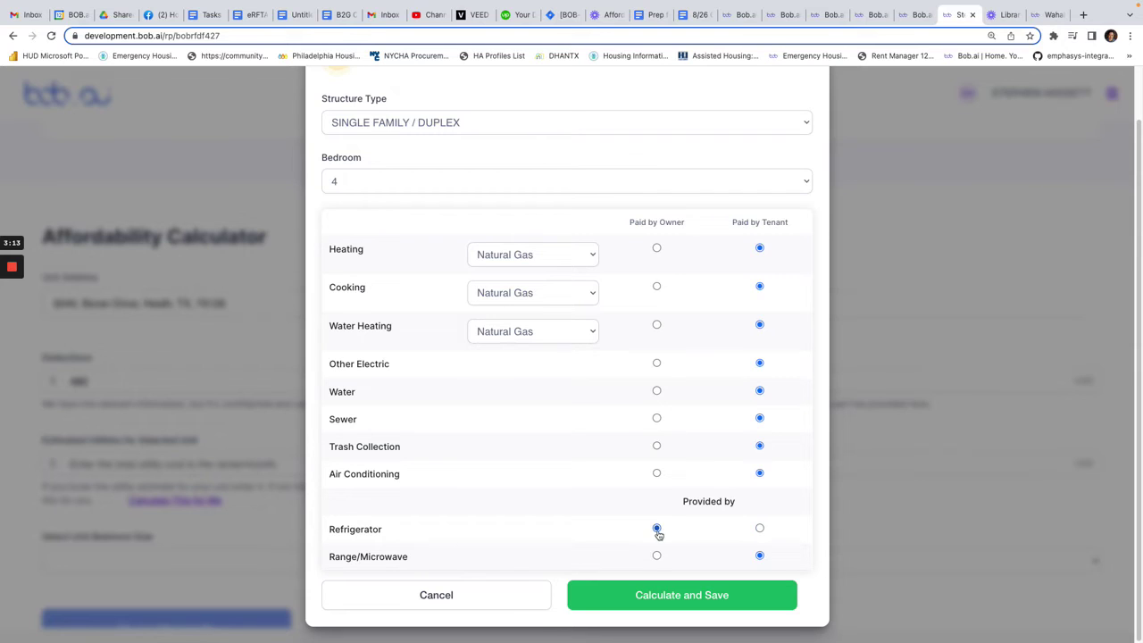
left_click(657, 556)
left_click(744, 606)
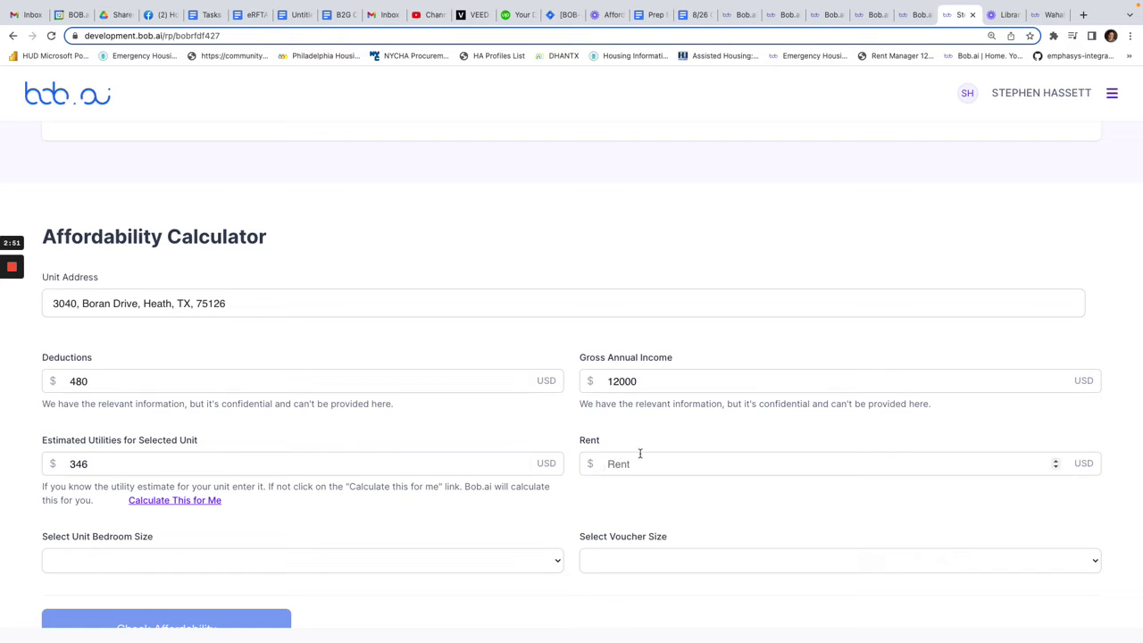
- Recheck the listing's $2095 price and enter it as the rent
left_click(1047, 14)
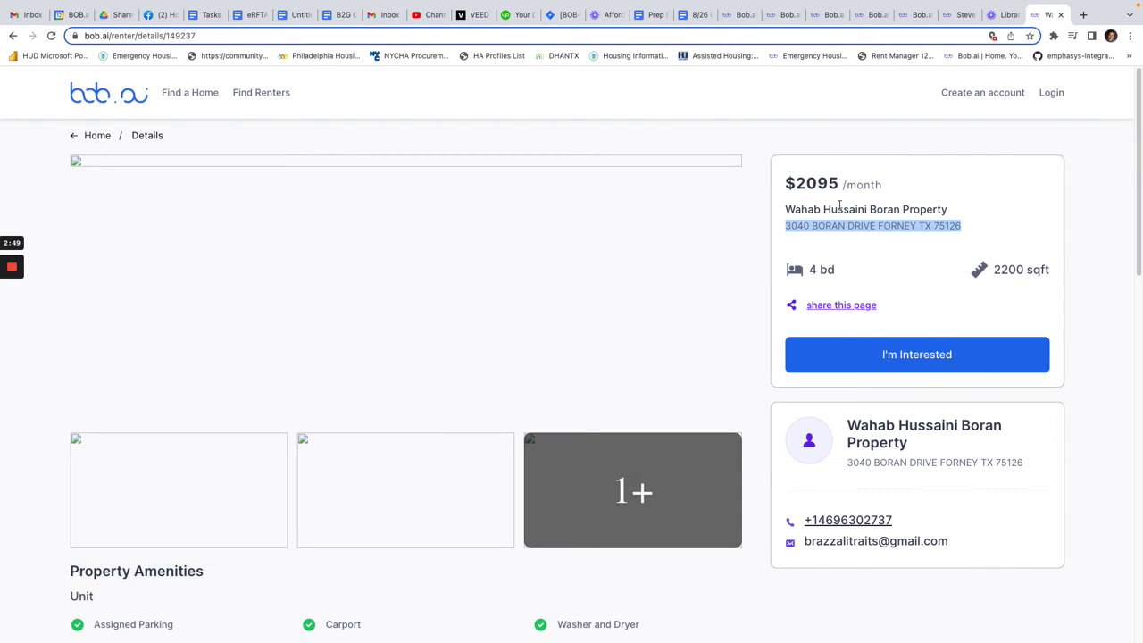
left_click_drag(839, 185, 761, 183)
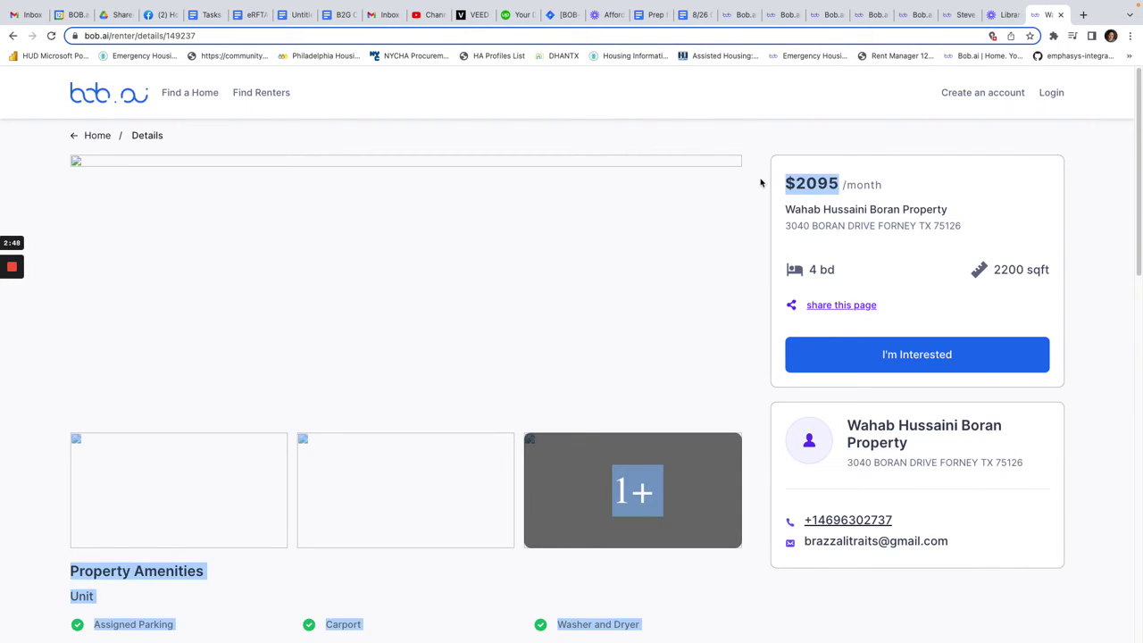
left_click(961, 14)
left_click(629, 460)
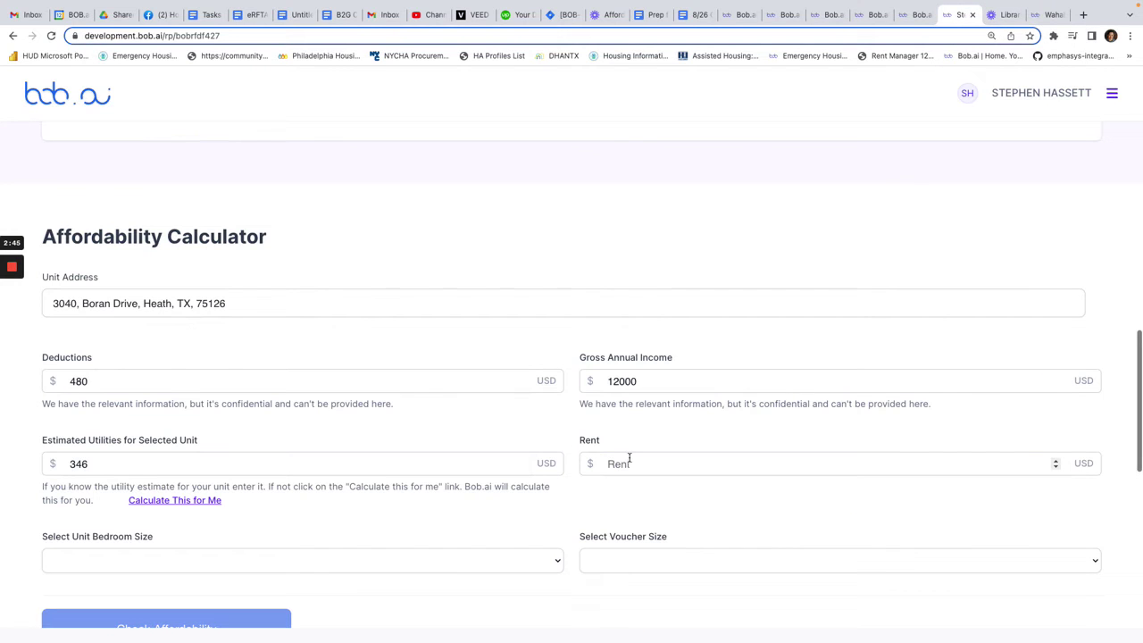
type("2095")
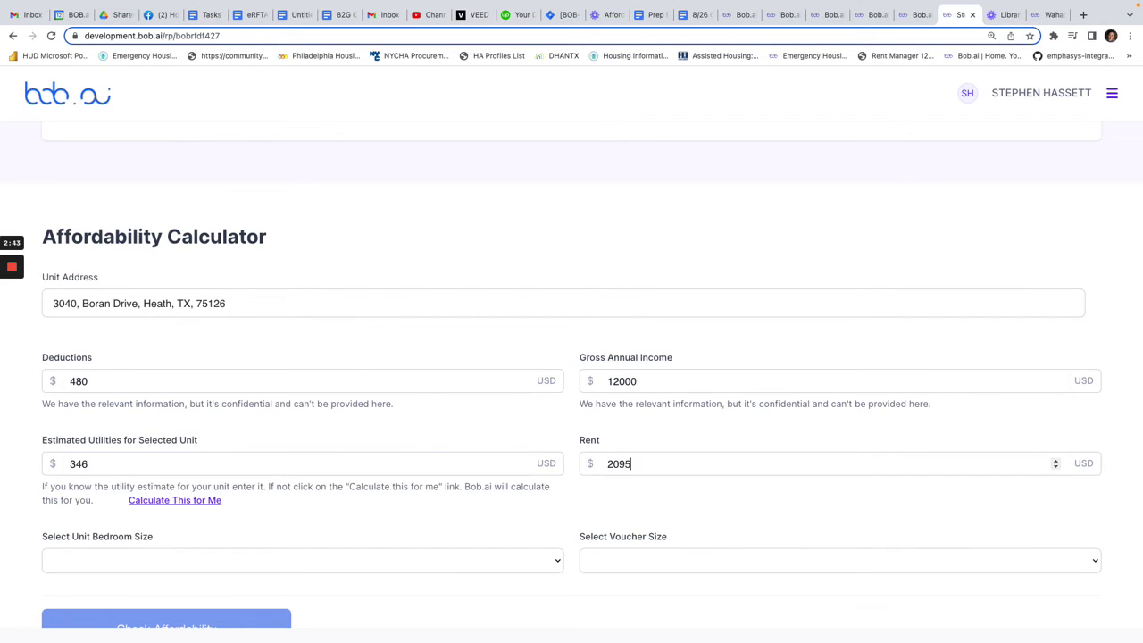
- Set both the unit bedroom size and the voucher size to 4
left_click(147, 568)
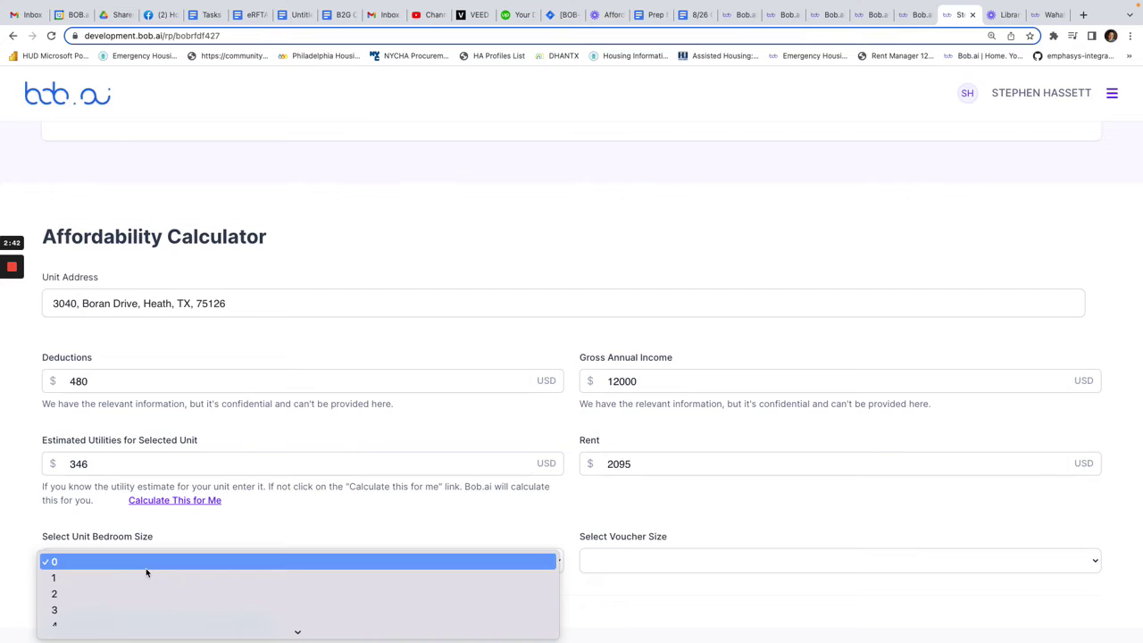
left_click(128, 628)
left_click(662, 567)
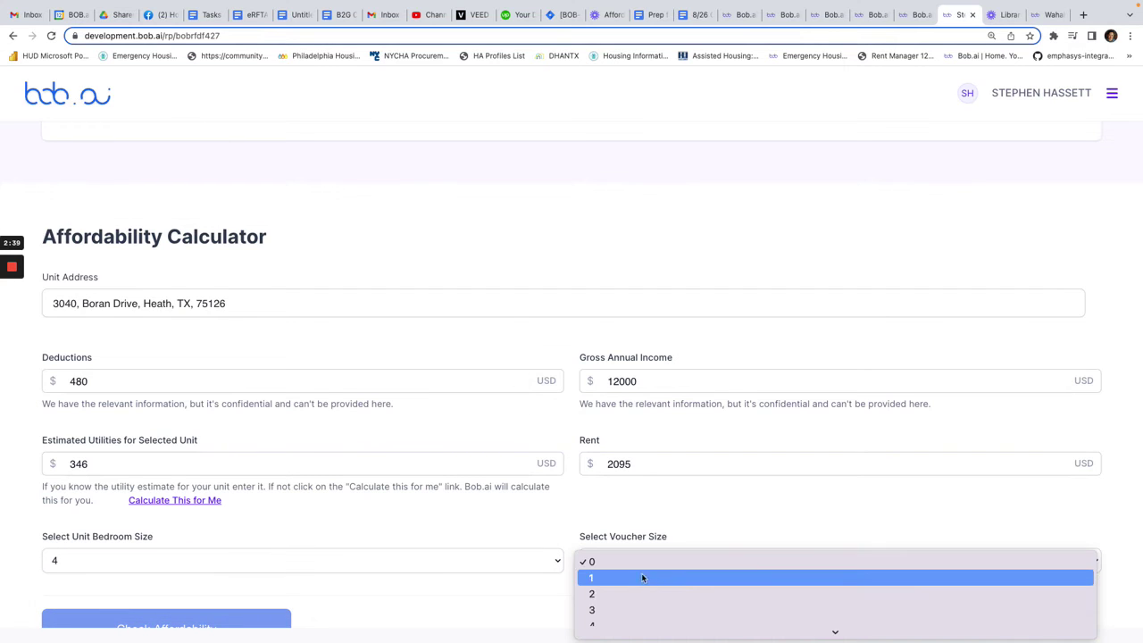
left_click(612, 623)
scroll(612, 498, "down", 1)
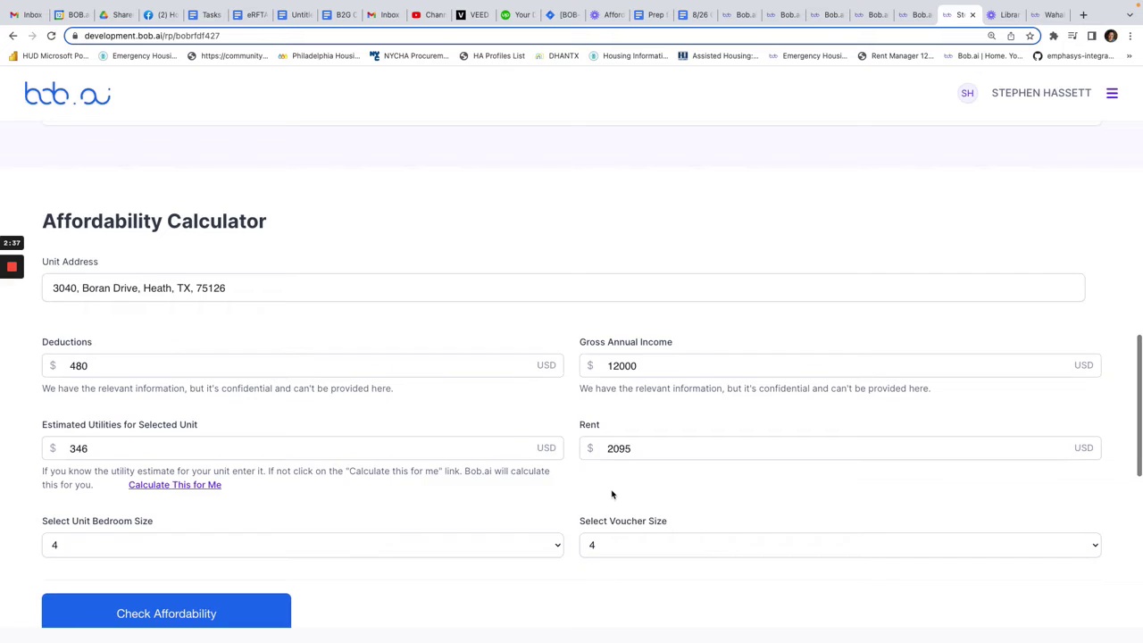
scroll(612, 493, "down", 4)
scroll(613, 487, "up", 3)
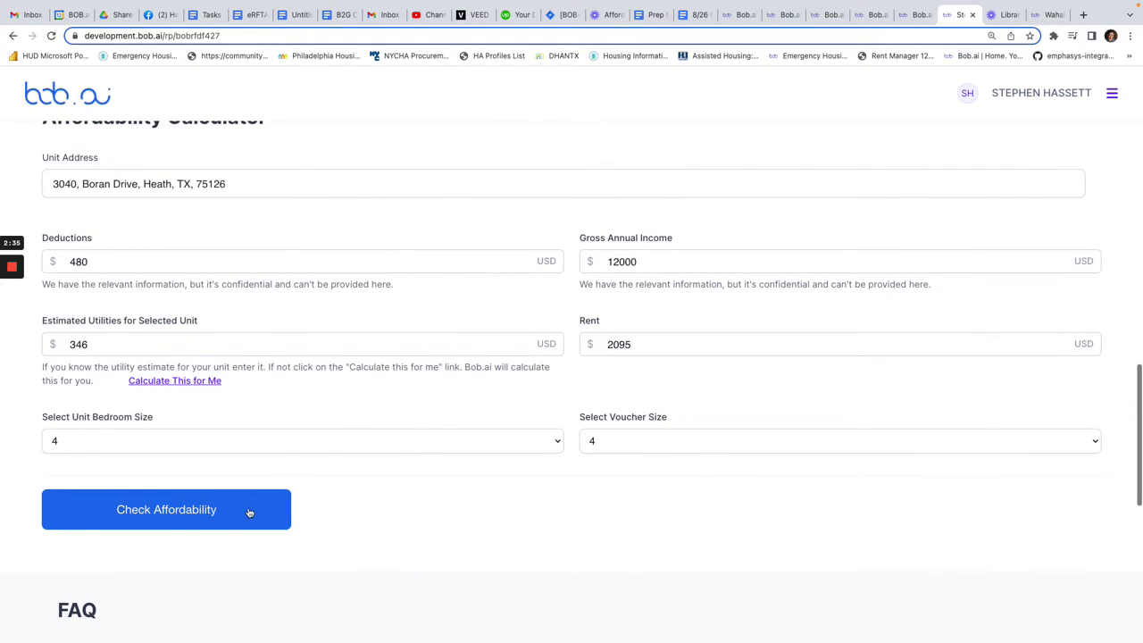
left_click(249, 511)
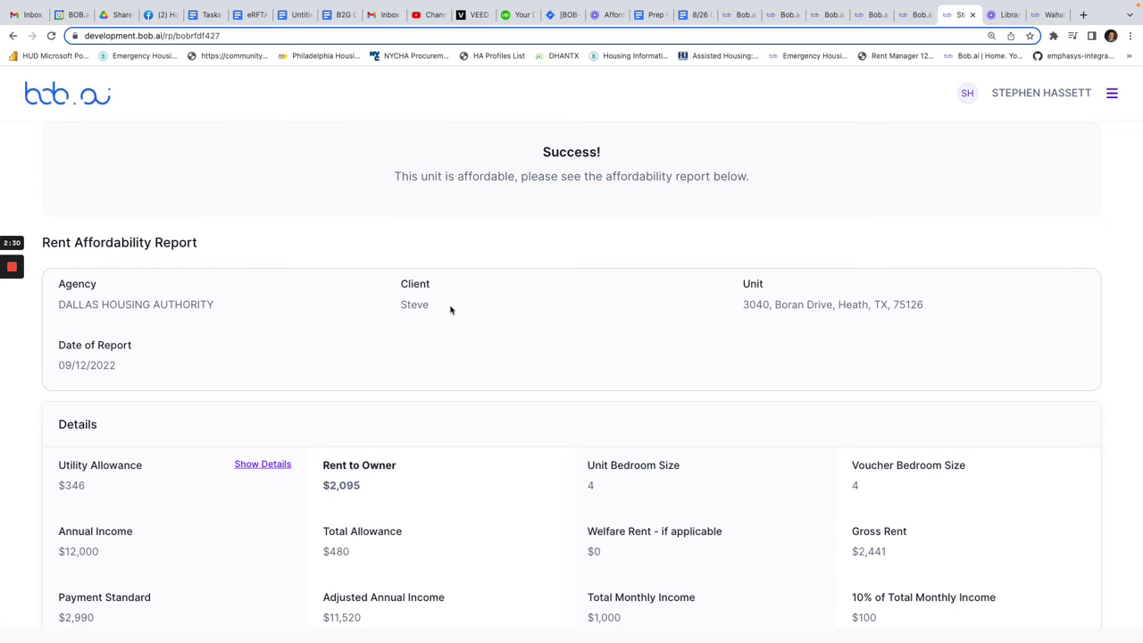
scroll(433, 325, "down", 2)
scroll(433, 325, "down", 1)
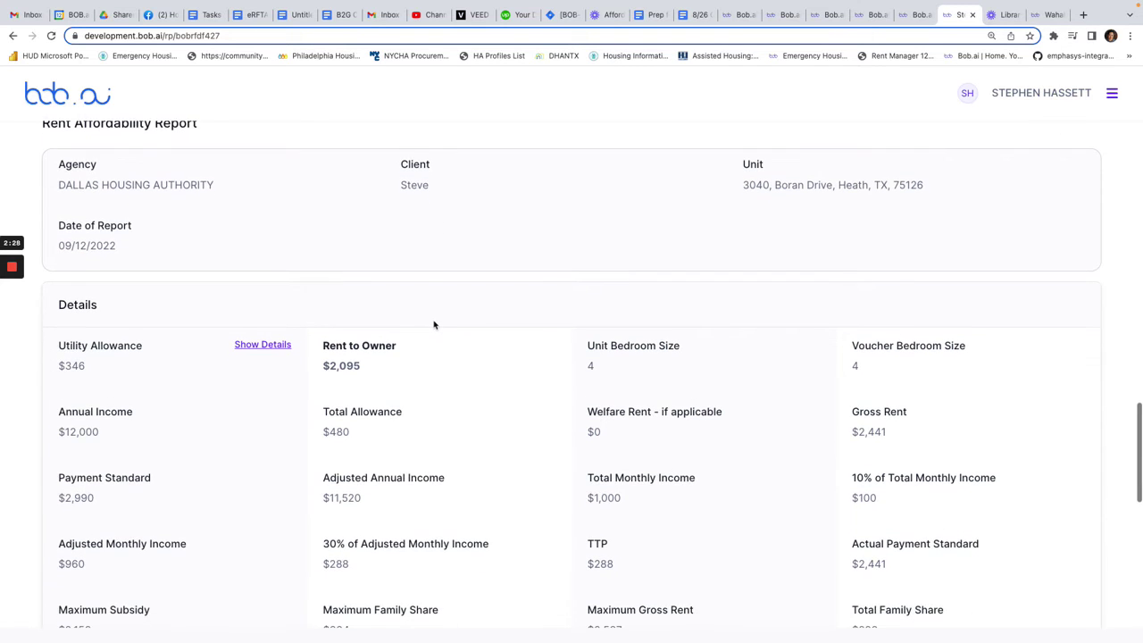
scroll(433, 325, "down", 4)
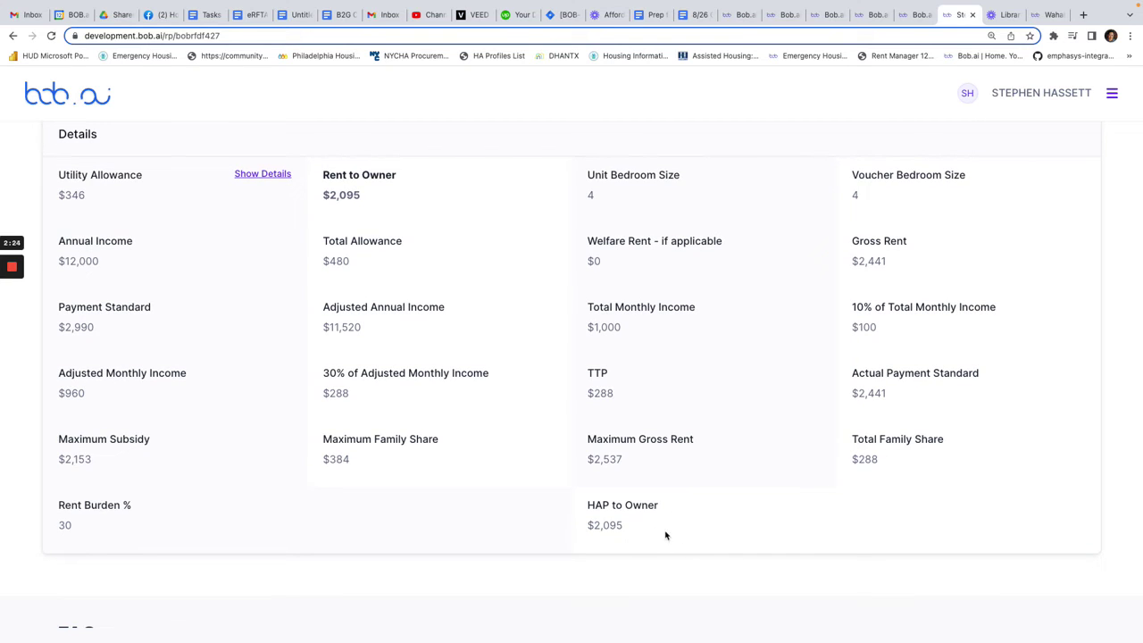
left_click_drag(589, 528, 649, 537)
scroll(658, 519, "up", 5)
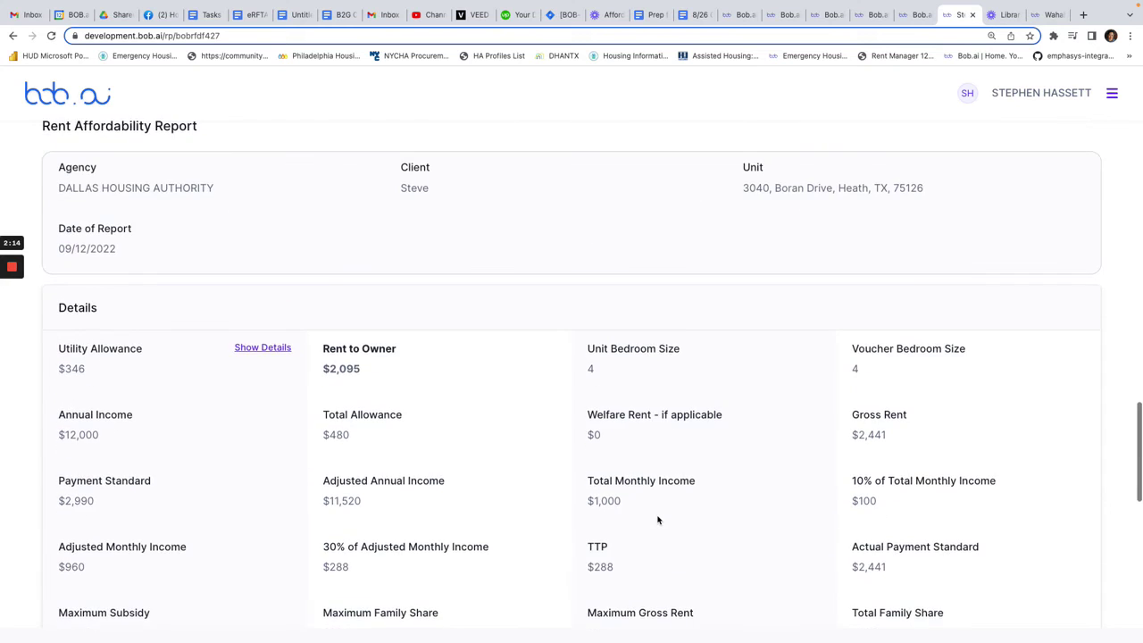
scroll(613, 521, "down", 3)
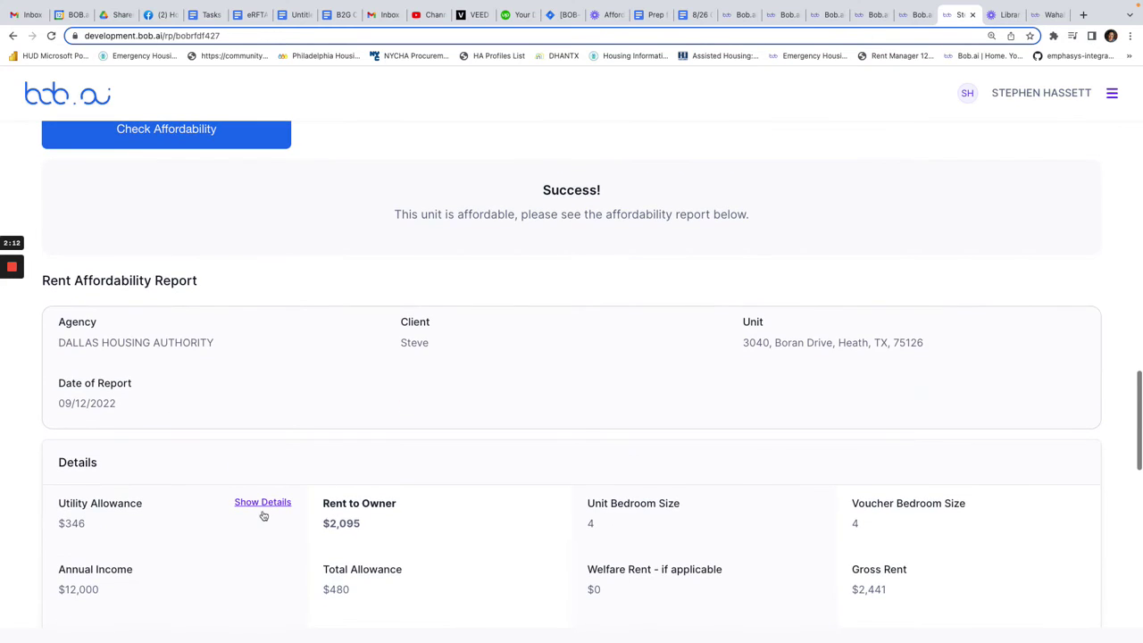
scroll(470, 510, "up", 1)
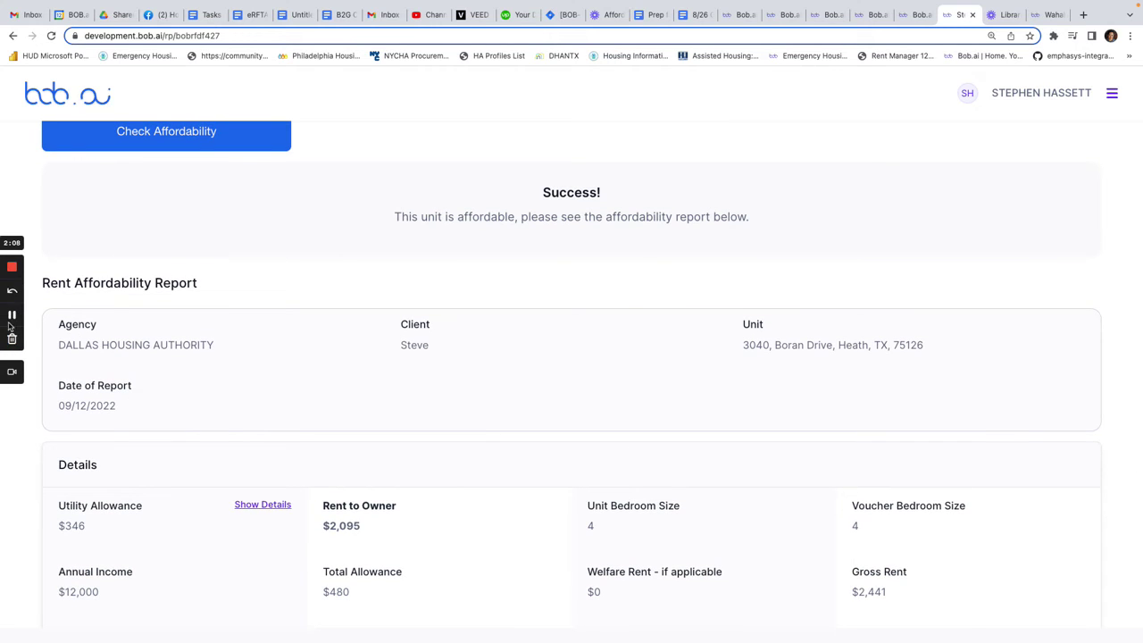
left_click(11, 317)
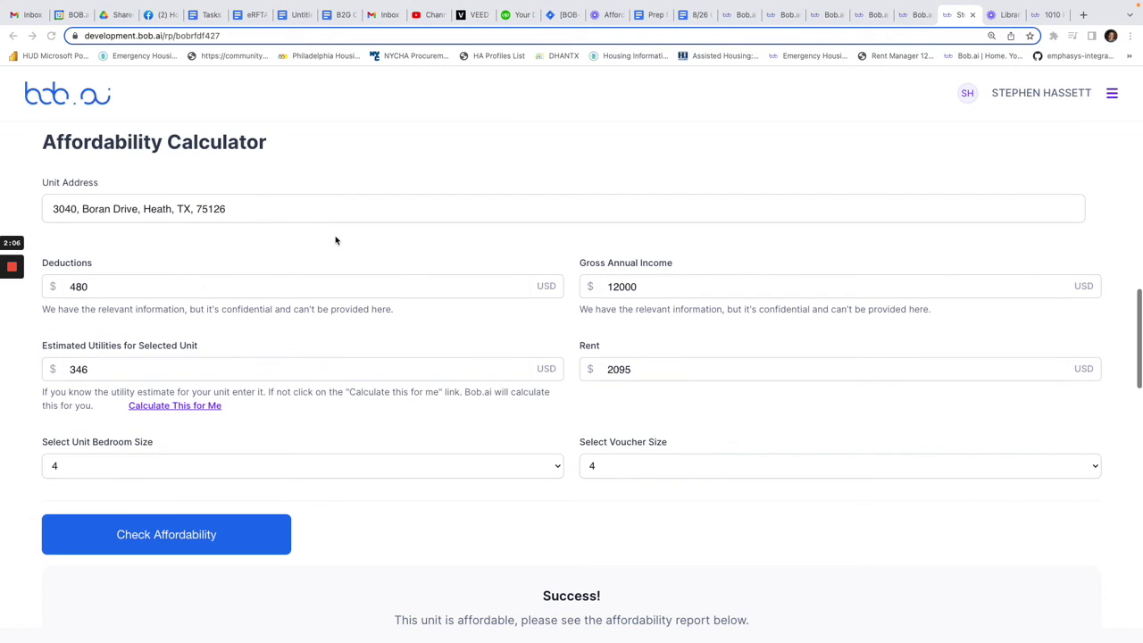
scroll(955, 158, "up", 1)
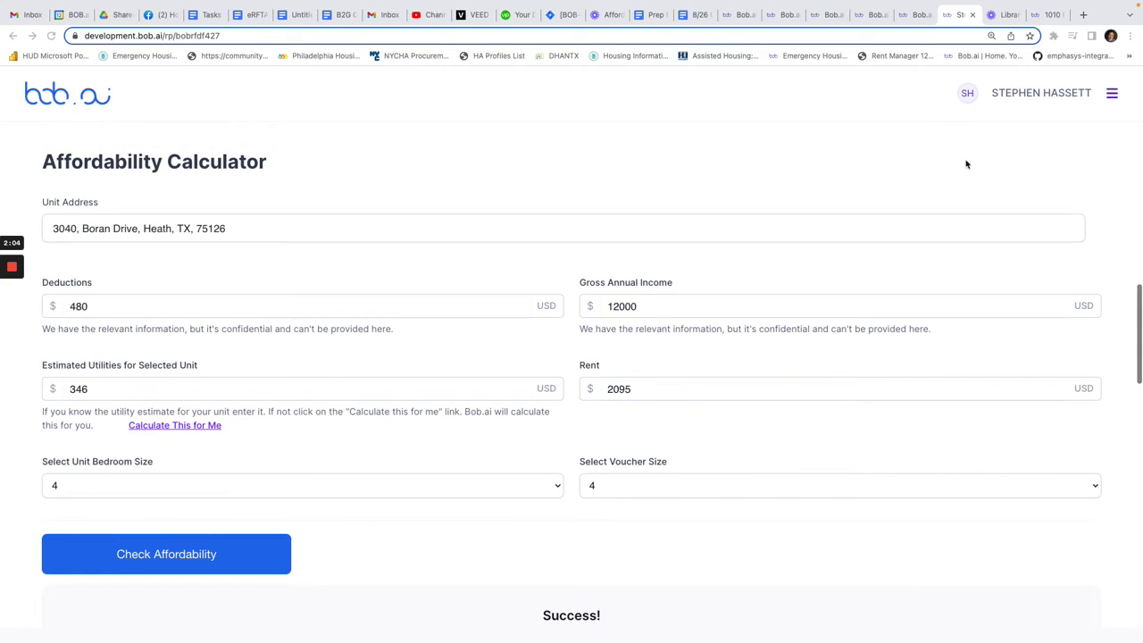
- Copy the $3200 listing's address and paste it over the calculator's unit address
left_click(1048, 15)
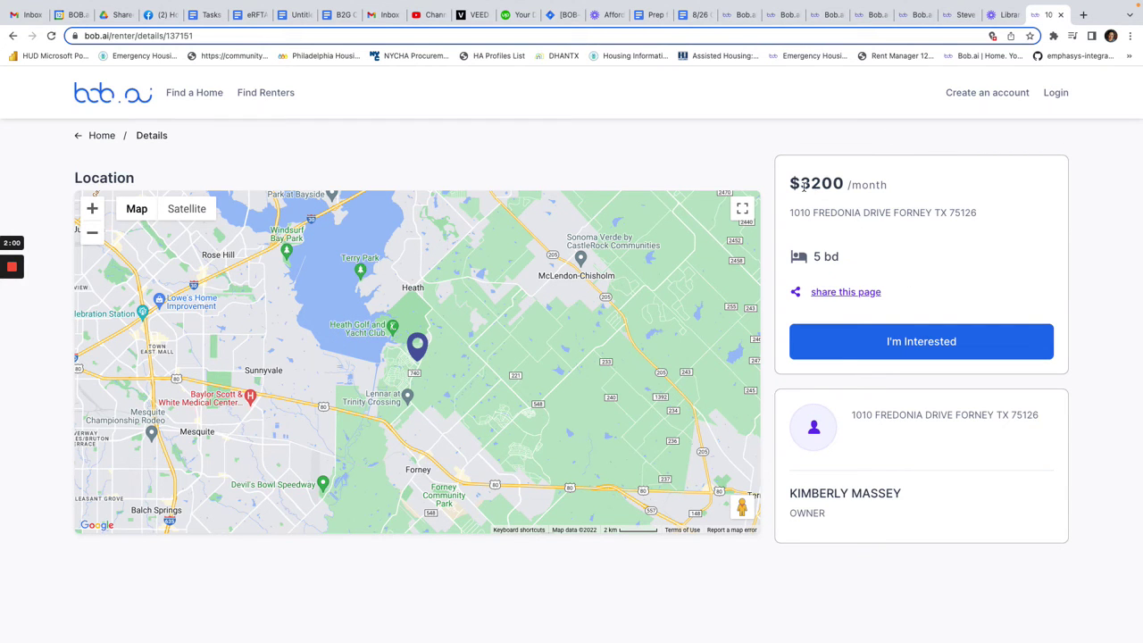
left_click_drag(800, 184, 843, 186)
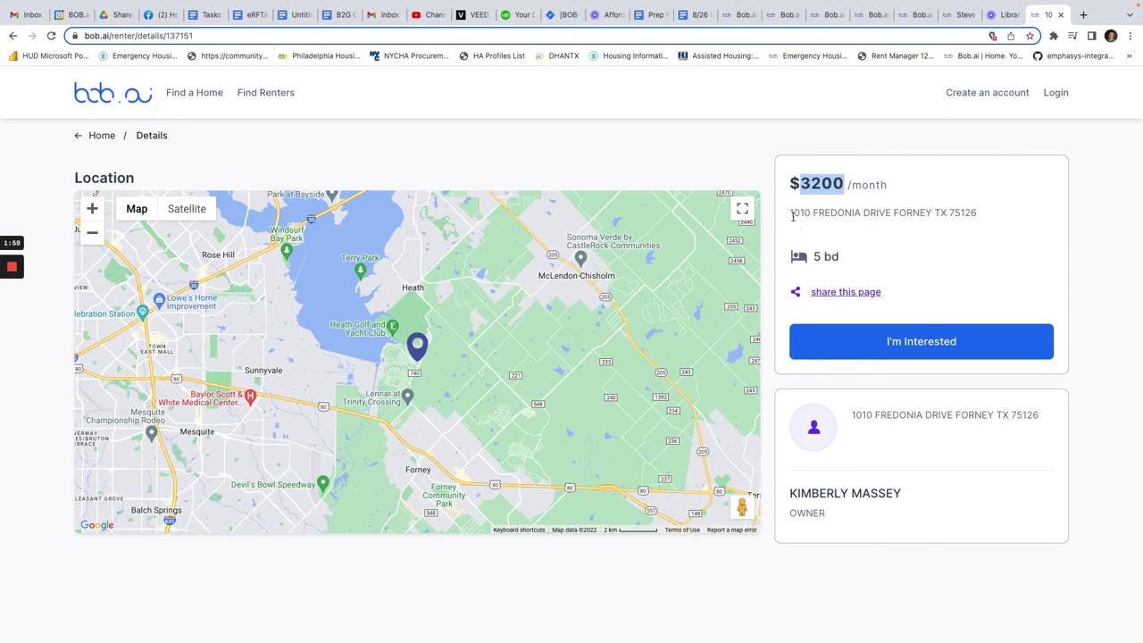
left_click_drag(793, 215, 973, 212)
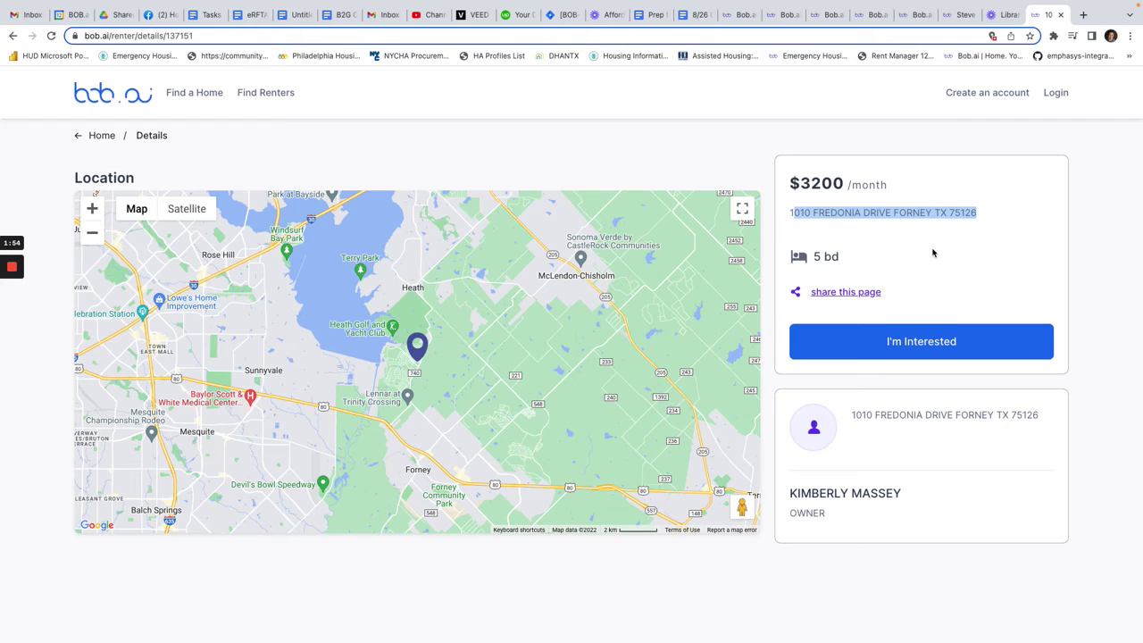
left_click(959, 16)
triple_click(241, 234)
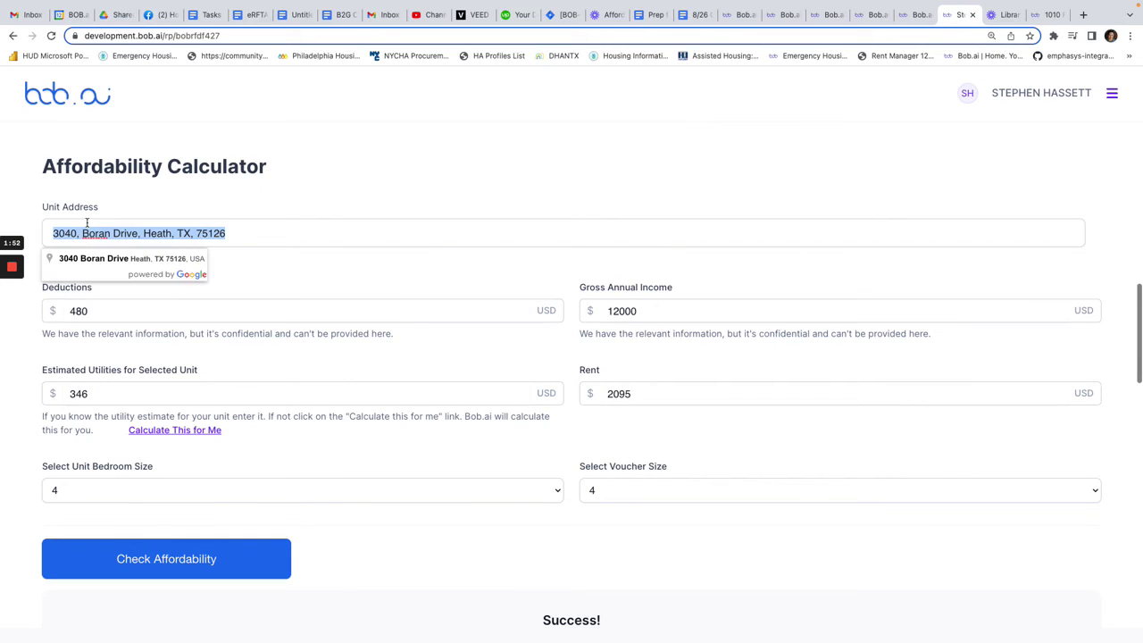
left_click(124, 262)
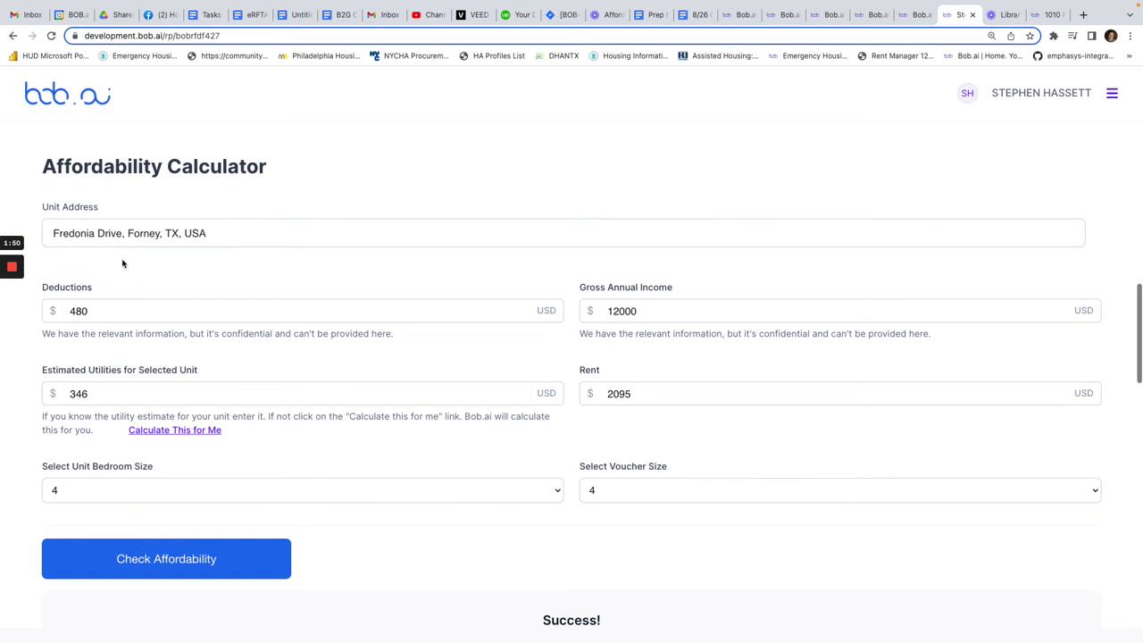
left_click_drag(217, 240, 54, 233)
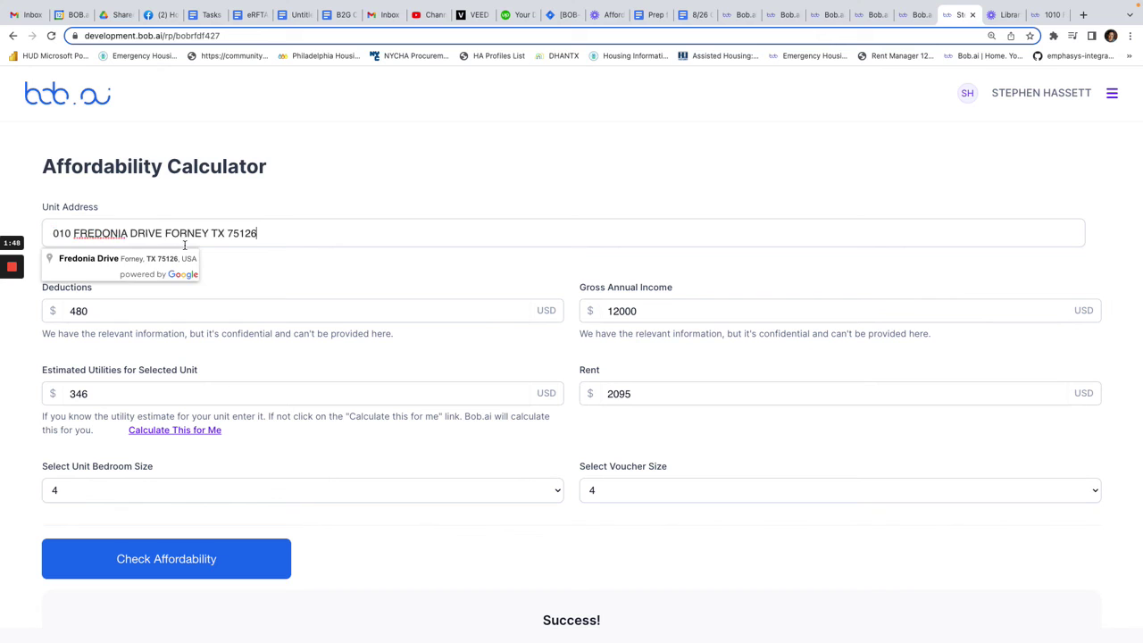
left_click(1056, 16)
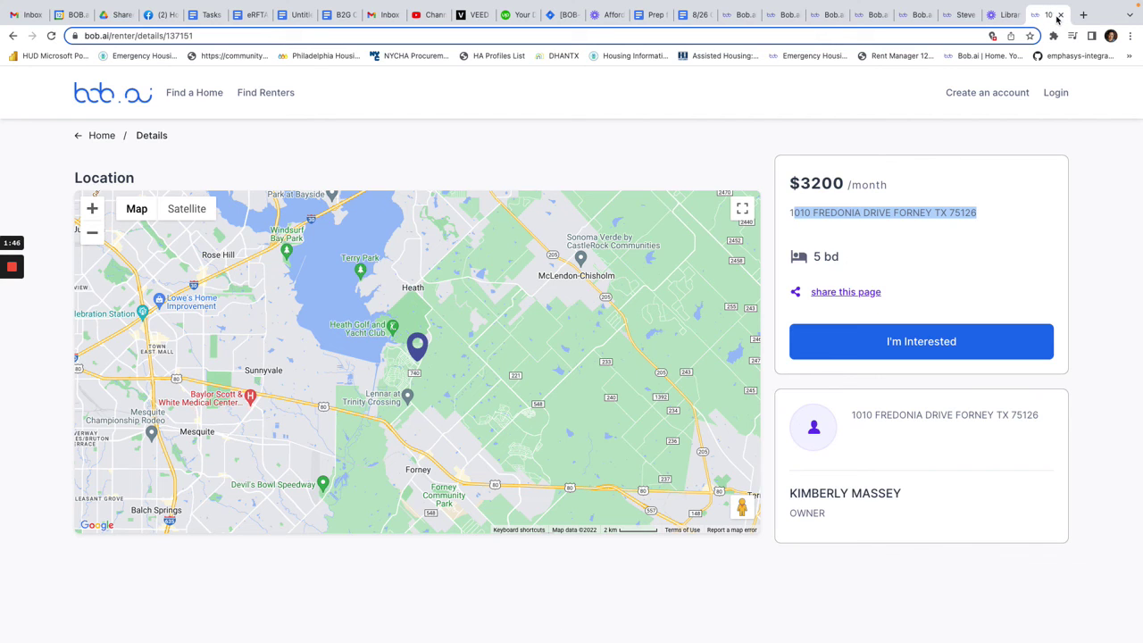
left_click(960, 15)
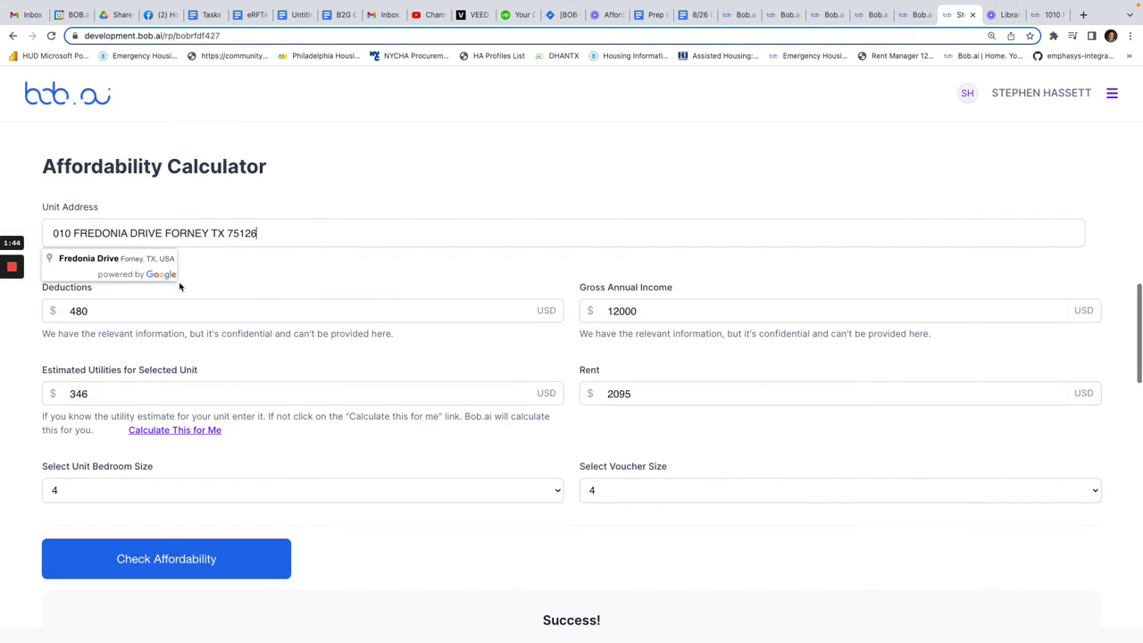
left_click(51, 233)
type("1")
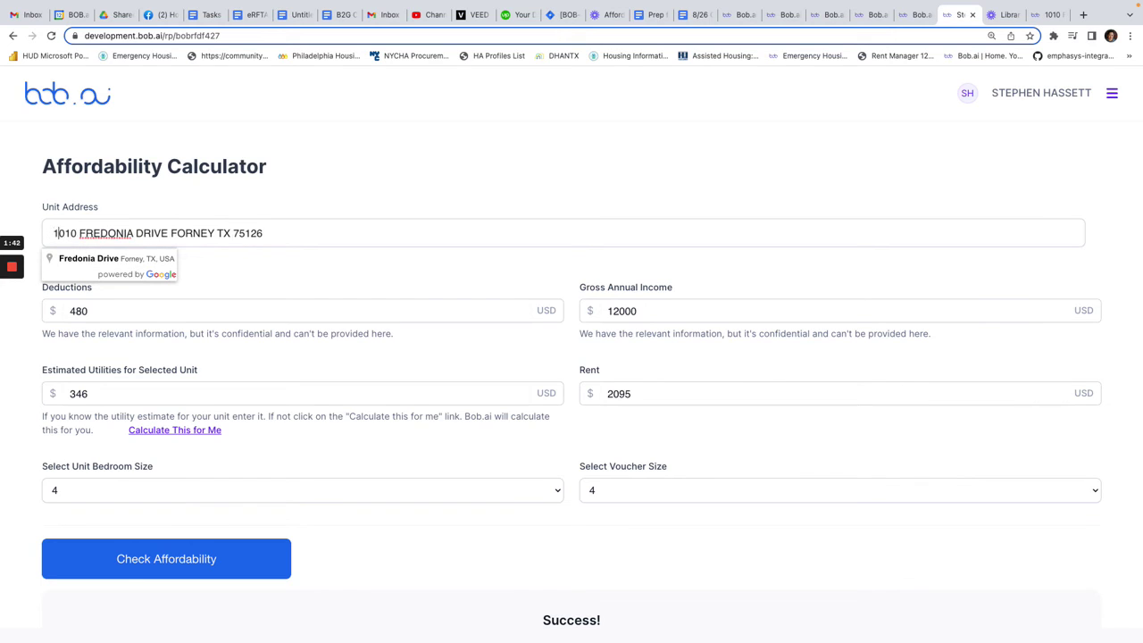
left_click(102, 259)
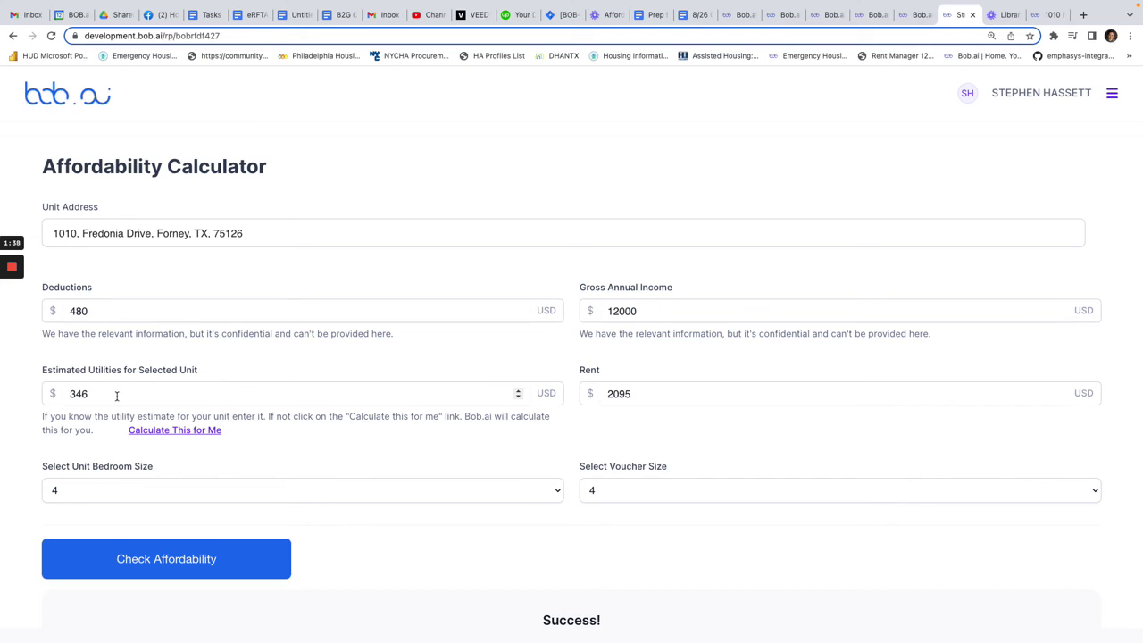
- Recalculate utilities for 5 bedrooms with owner-provided refrigerator and range/microwave, giving $405
left_click(165, 430)
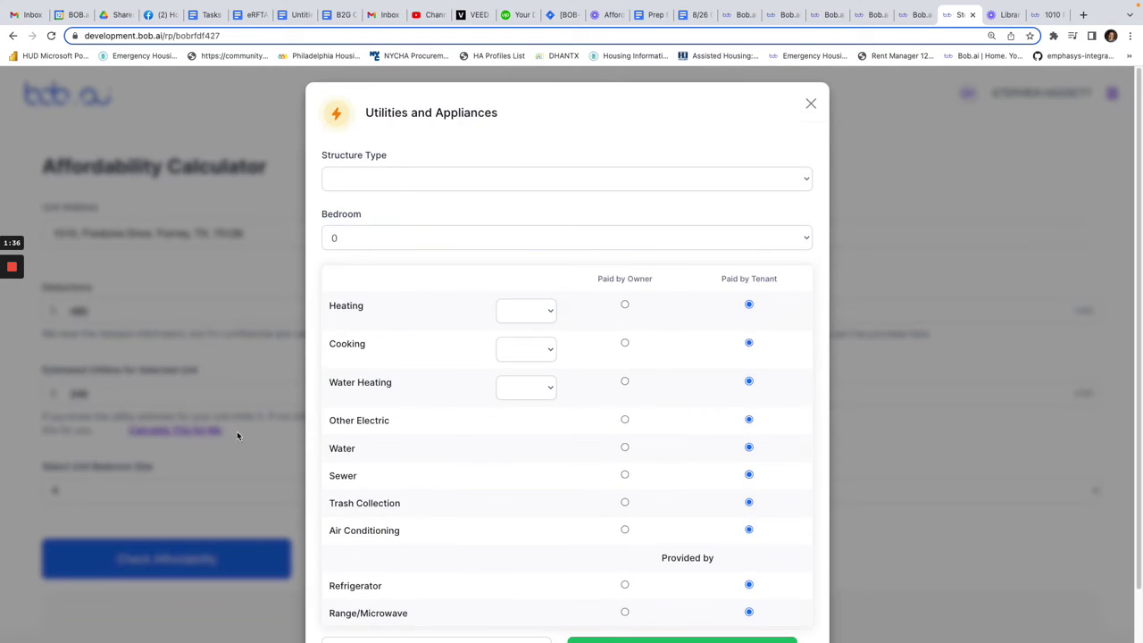
left_click(409, 236)
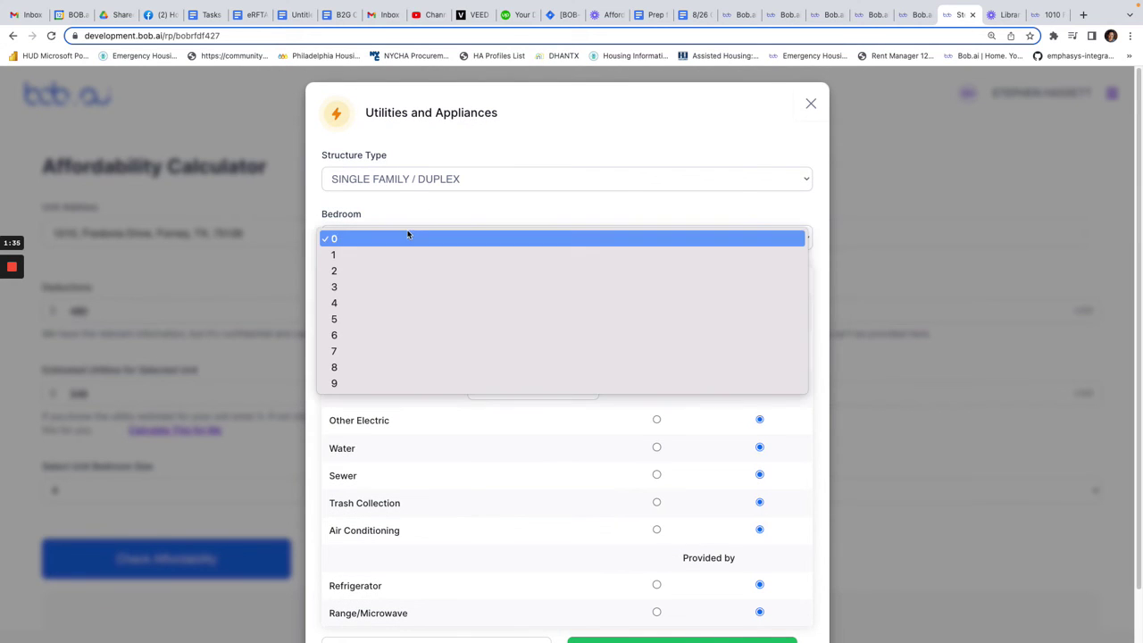
left_click(373, 318)
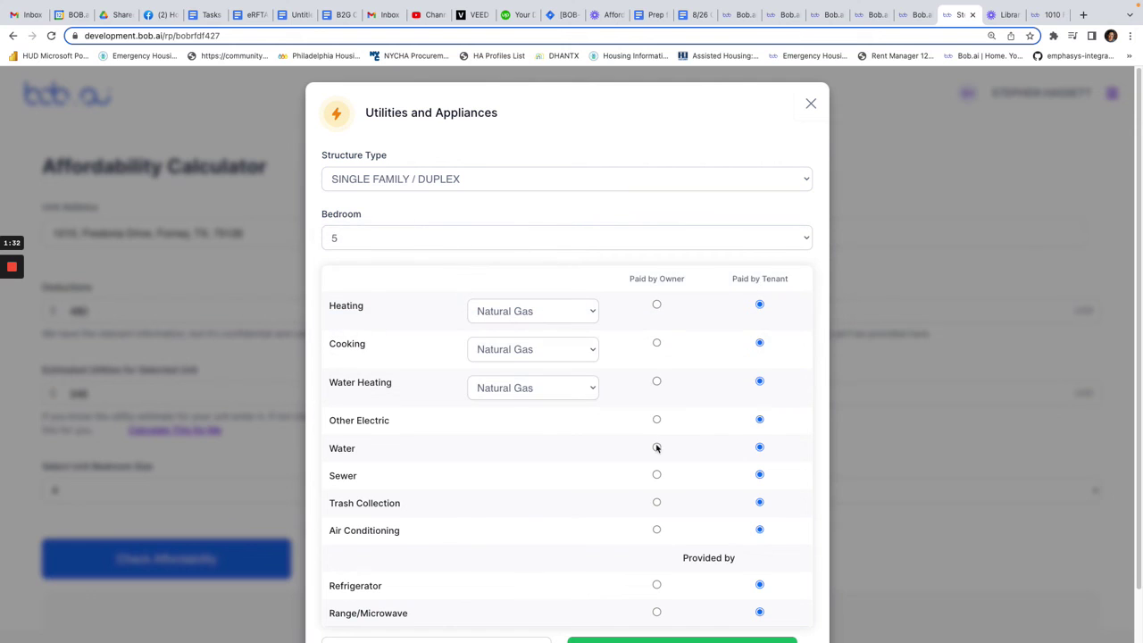
scroll(656, 447, "down", 1)
left_click(657, 528)
left_click(657, 555)
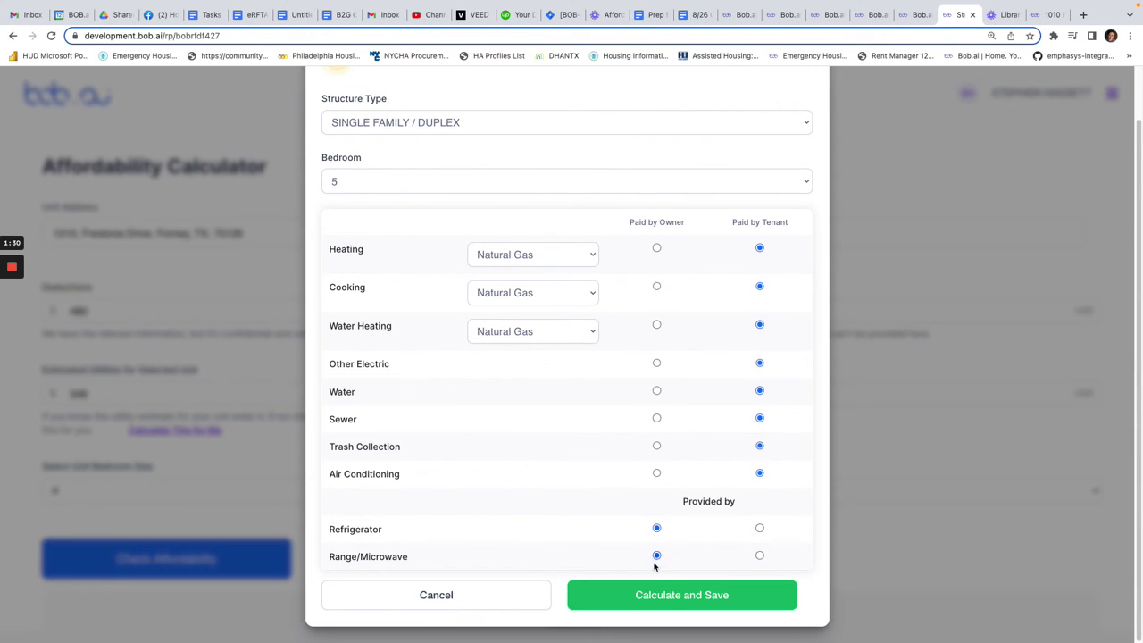
left_click(650, 596)
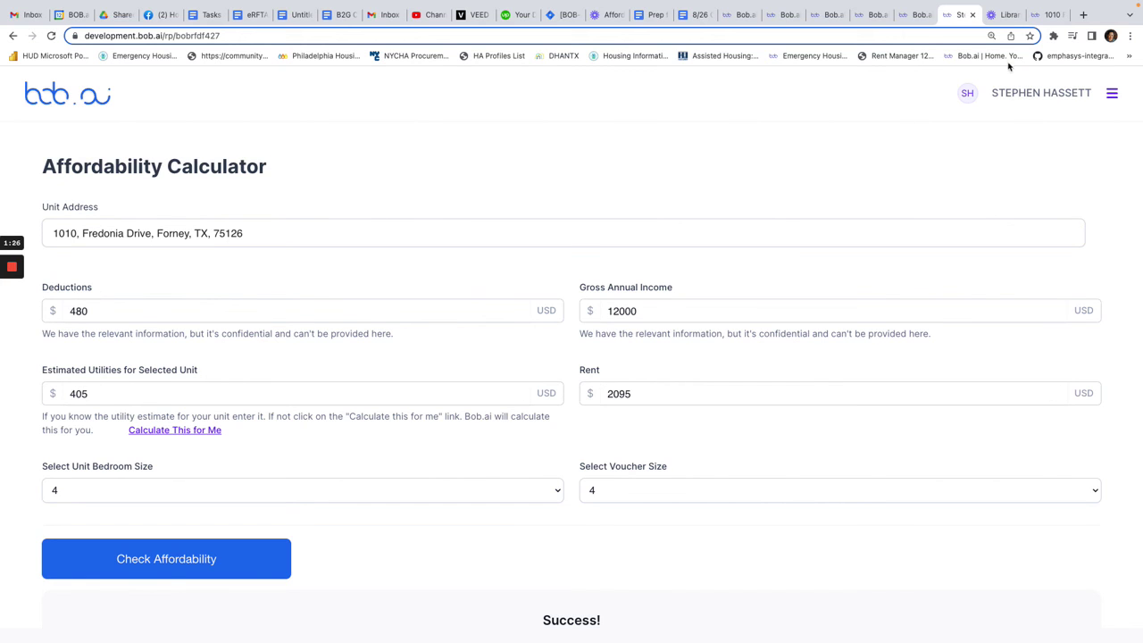
- Replace the 2095 rent with 3200 and set the unit bedroom size to 5
left_click(1042, 17)
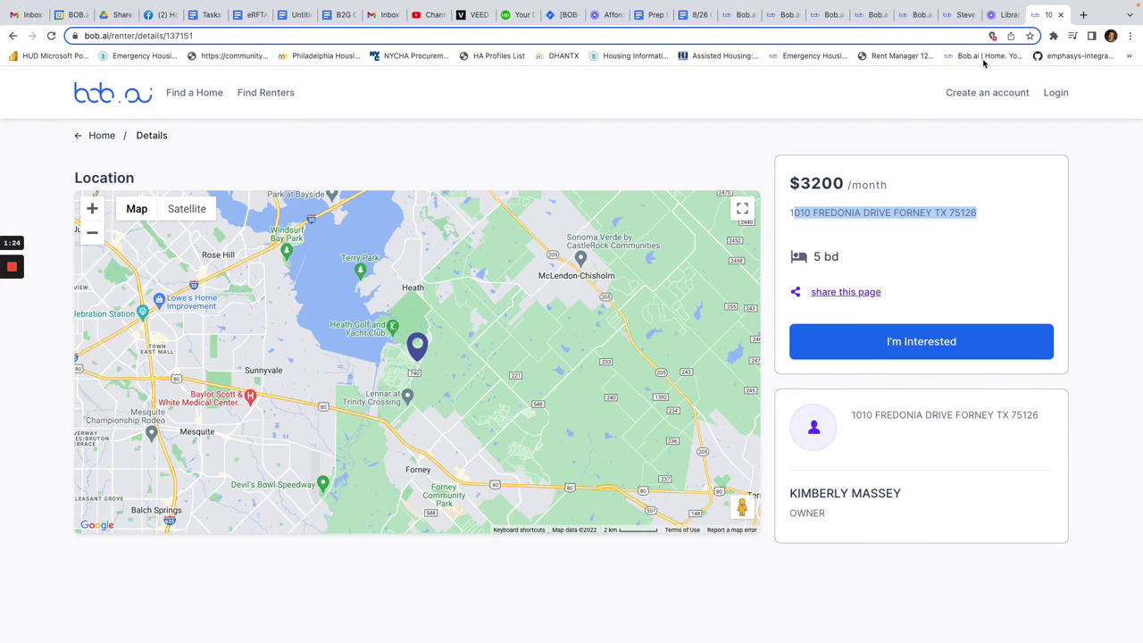
left_click(957, 16)
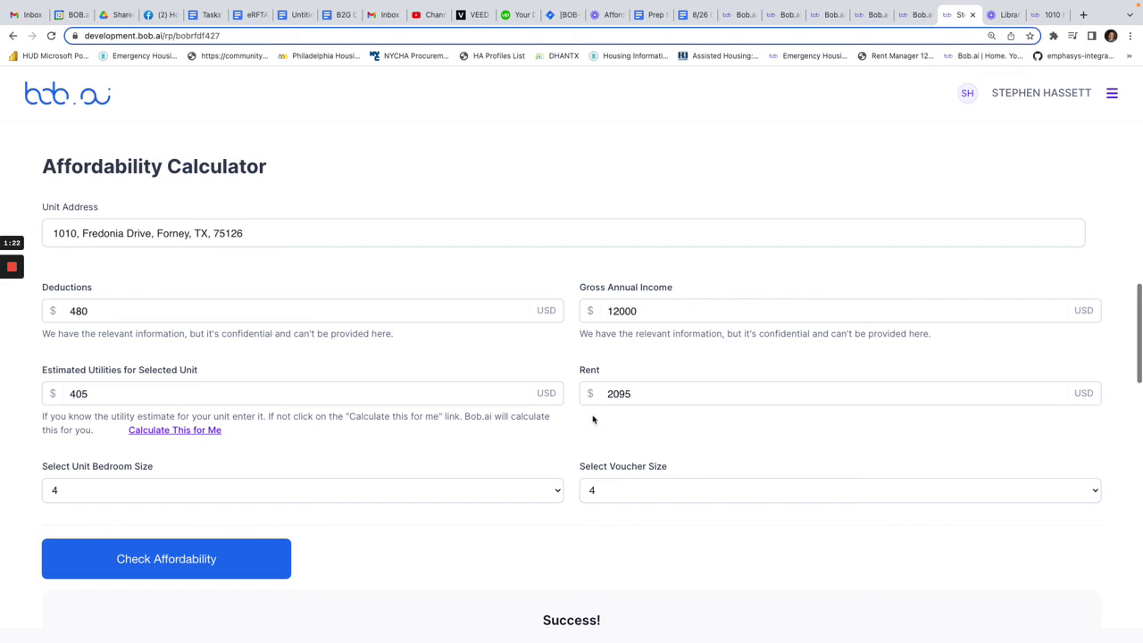
left_click_drag(629, 394, 545, 395)
type("3200")
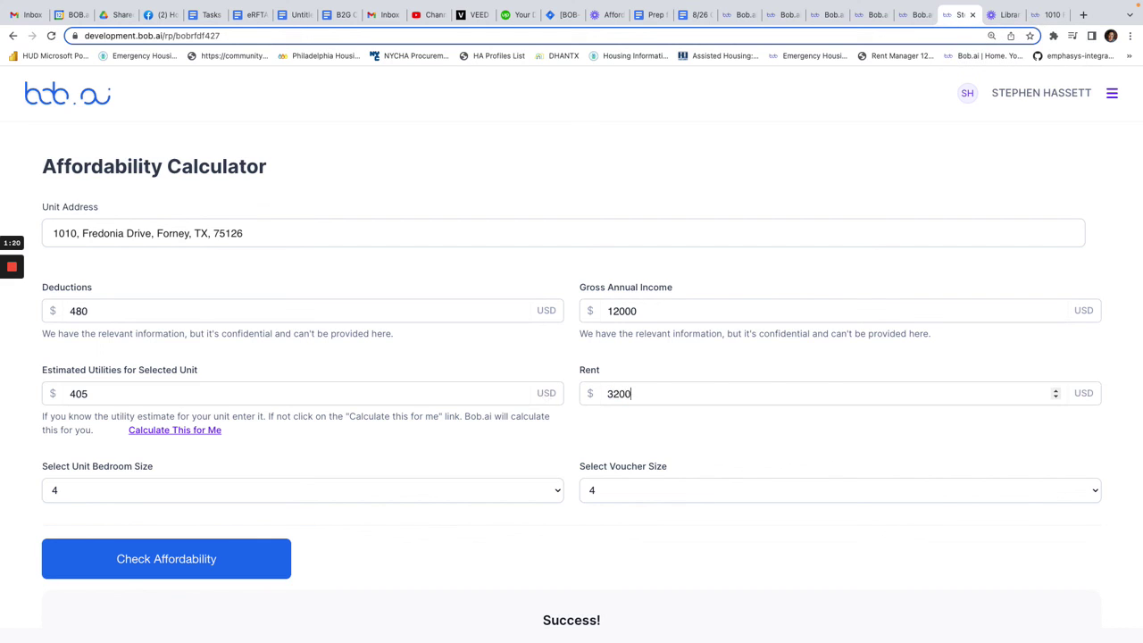
left_click(225, 503)
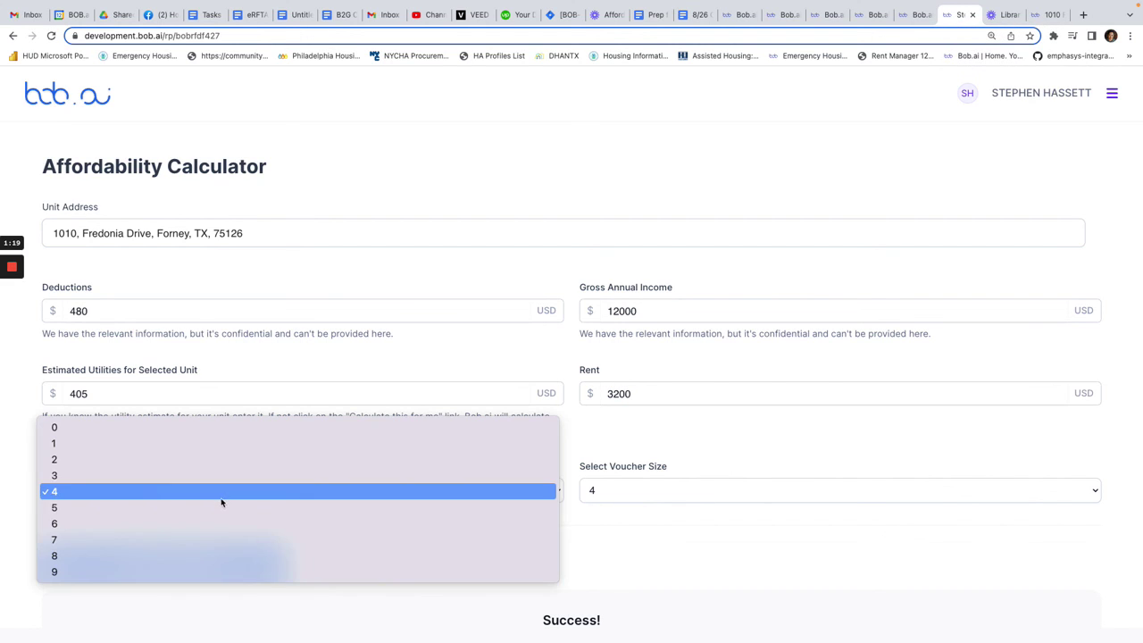
left_click(164, 504)
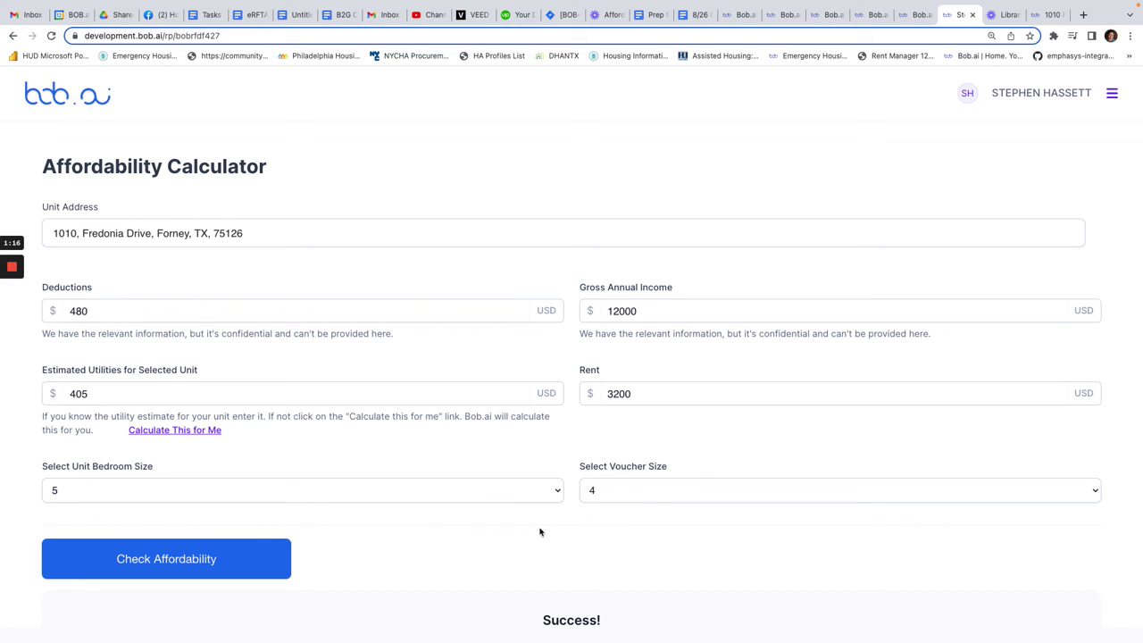
- Check affordability and review the 'not affordable' result with its $2,681 maximum rent
left_click(274, 565)
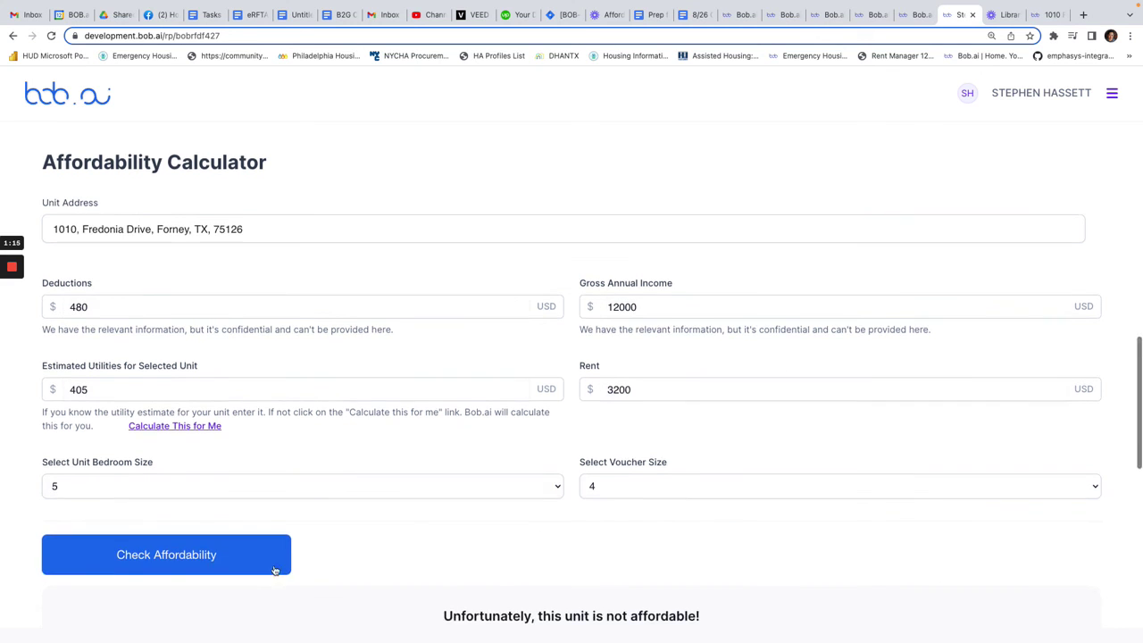
scroll(339, 567, "down", 5)
scroll(650, 217, "up", 1)
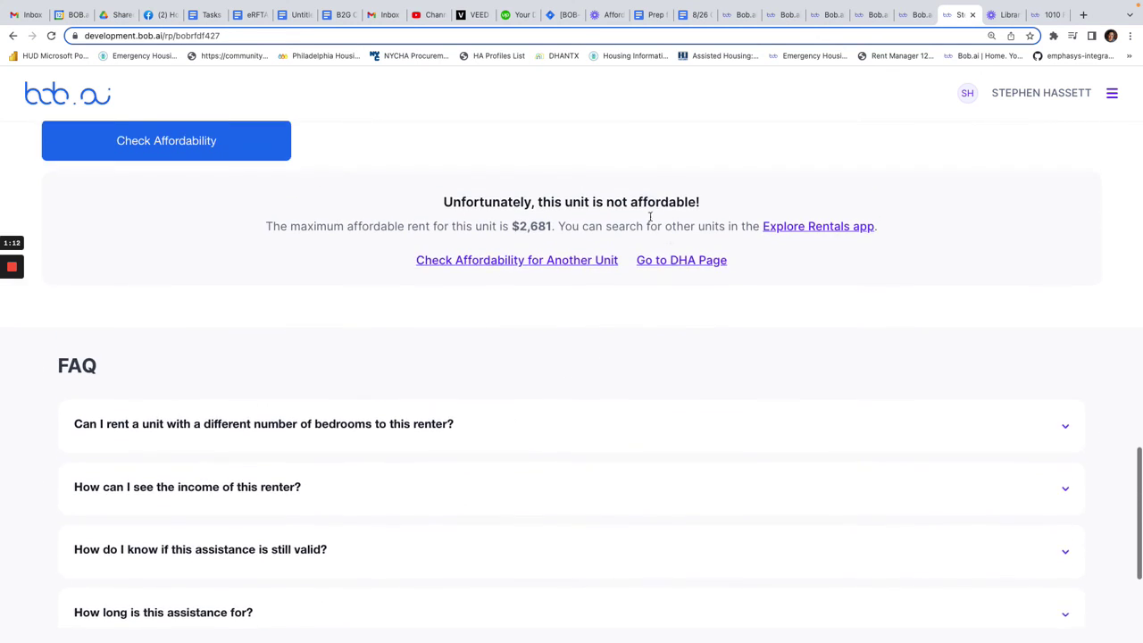
scroll(594, 266, "up", 2)
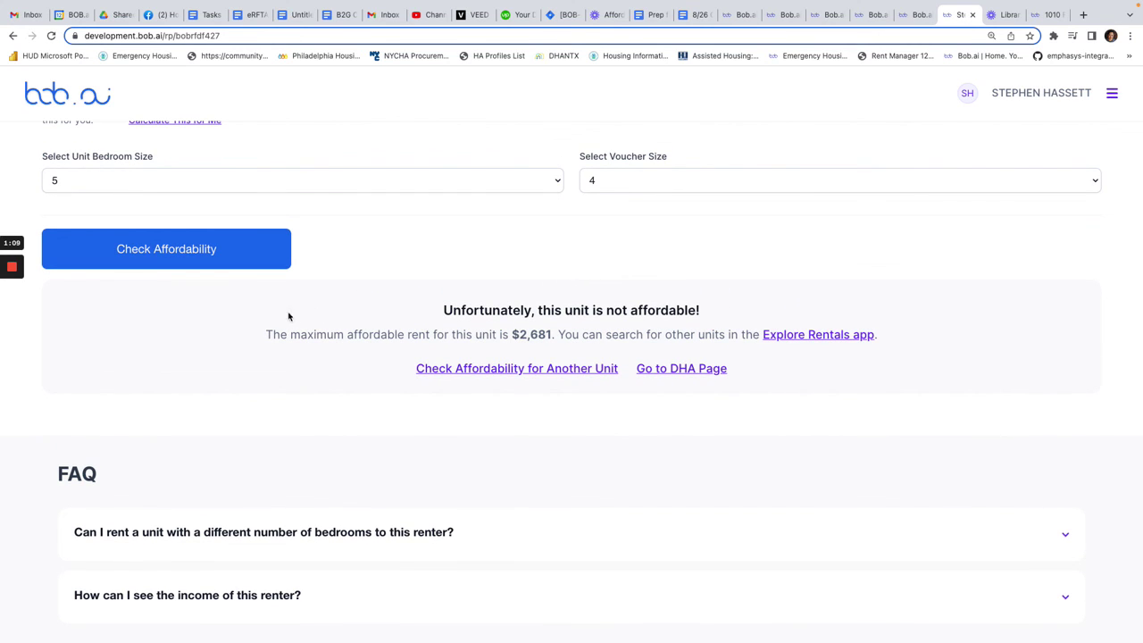
scroll(317, 317, "up", 6)
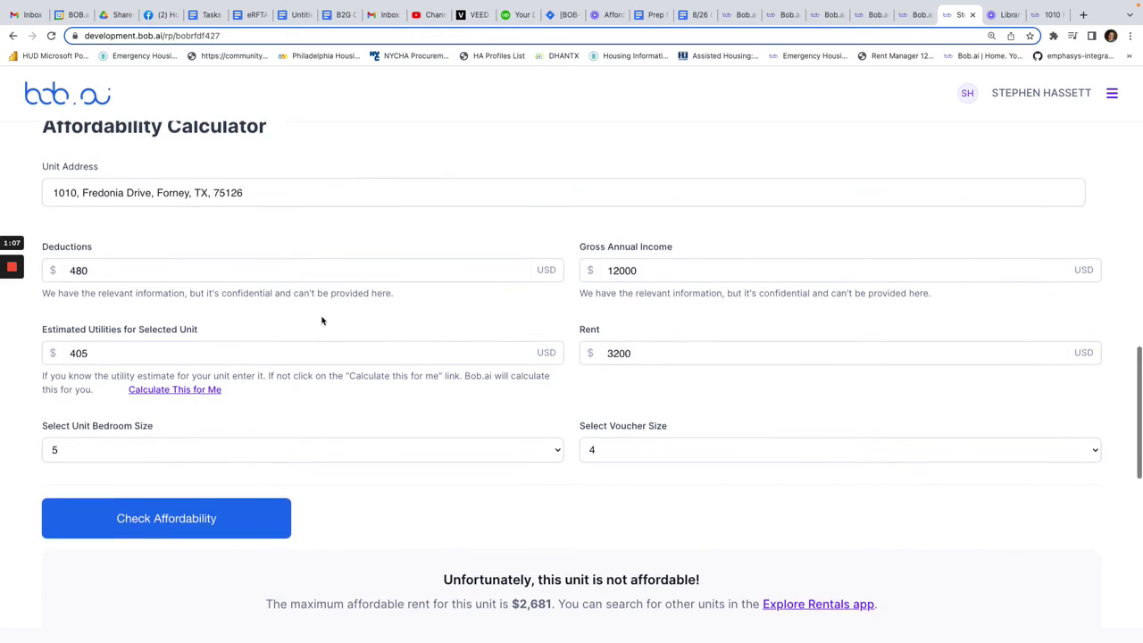
scroll(724, 445, "down", 1)
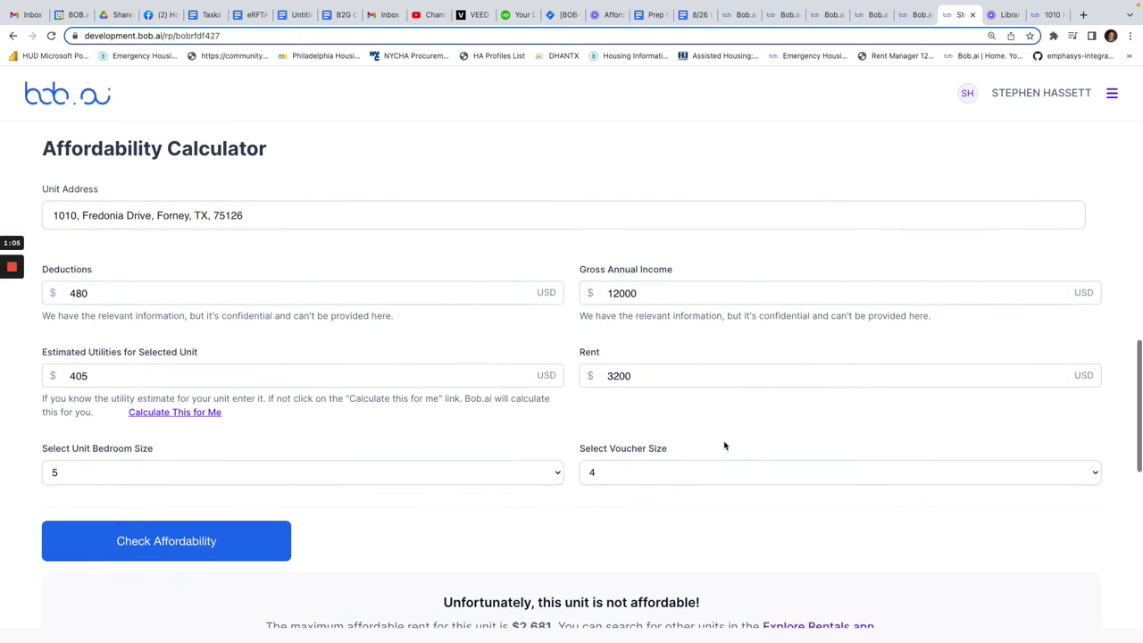
scroll(724, 445, "up", 1)
scroll(727, 446, "down", 1)
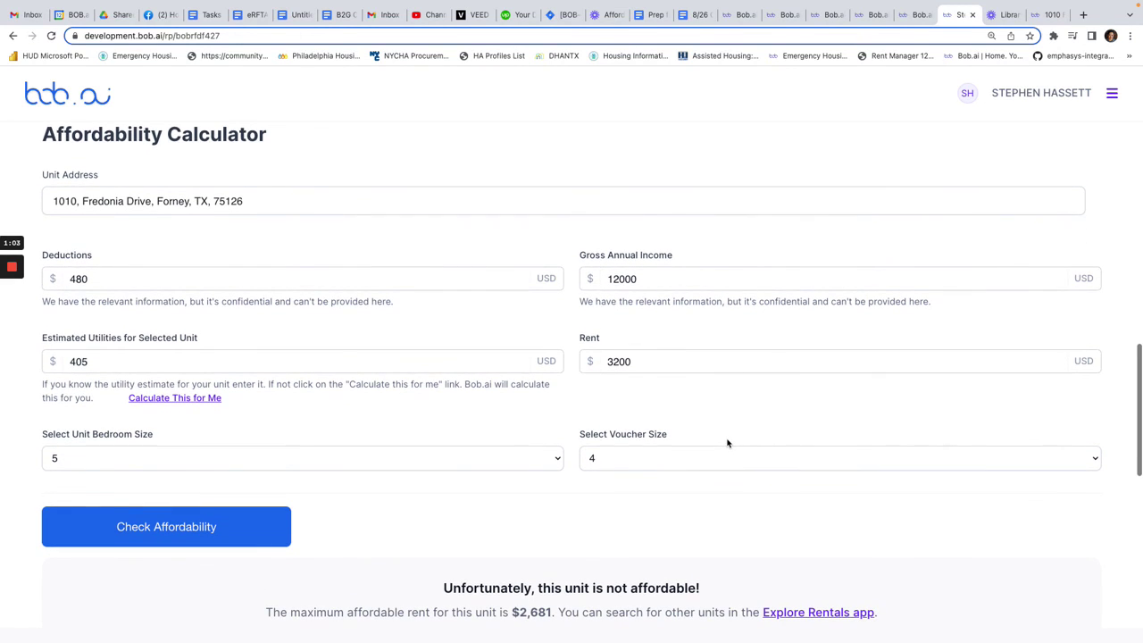